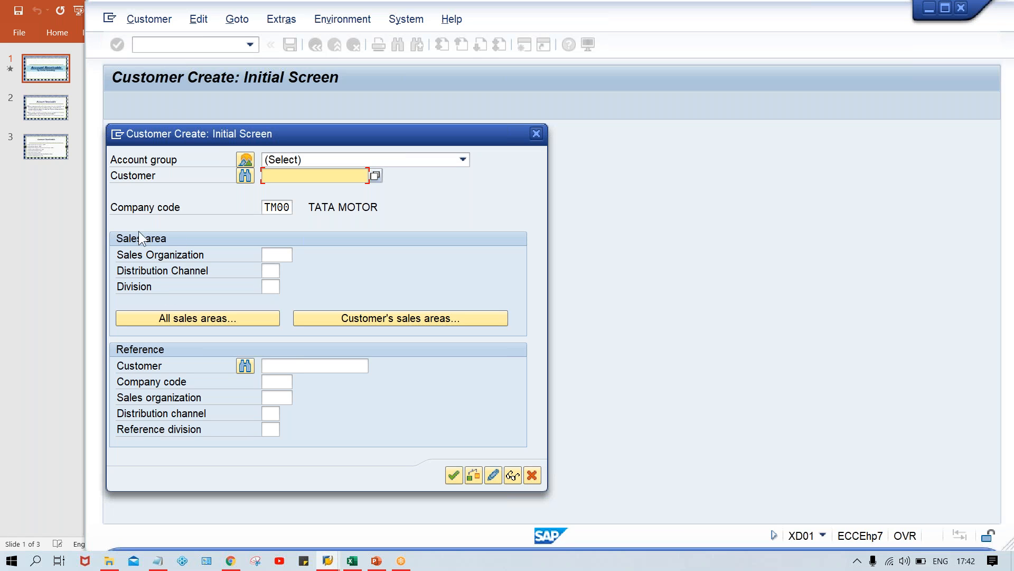
# Review the list of account groups and their number range overview.
pyautogui.click(243, 161)
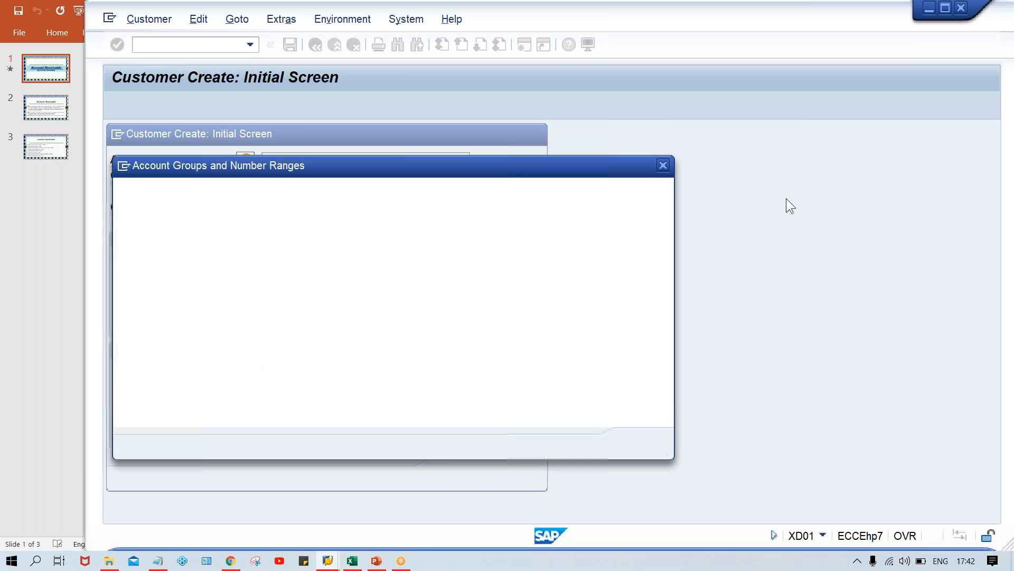
pyautogui.click(663, 164)
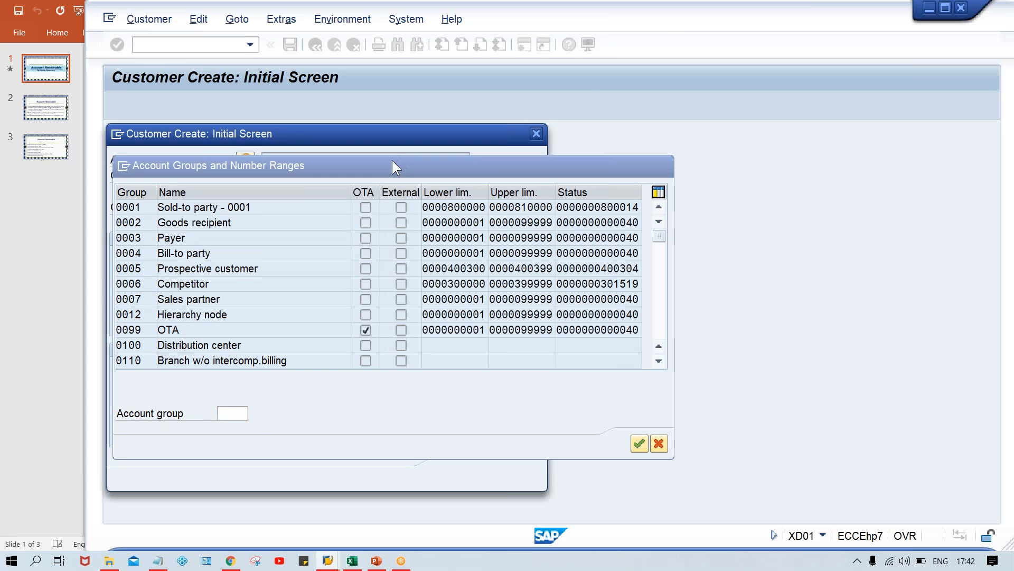
pyautogui.click(392, 160)
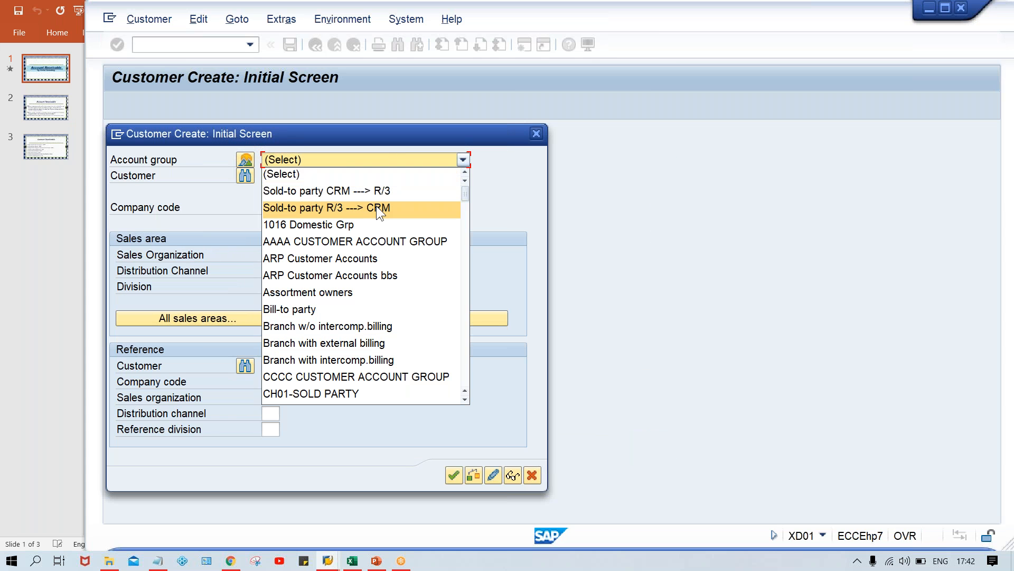
pyautogui.scroll(-5, 376, 209)
pyautogui.scroll(-8, 376, 209)
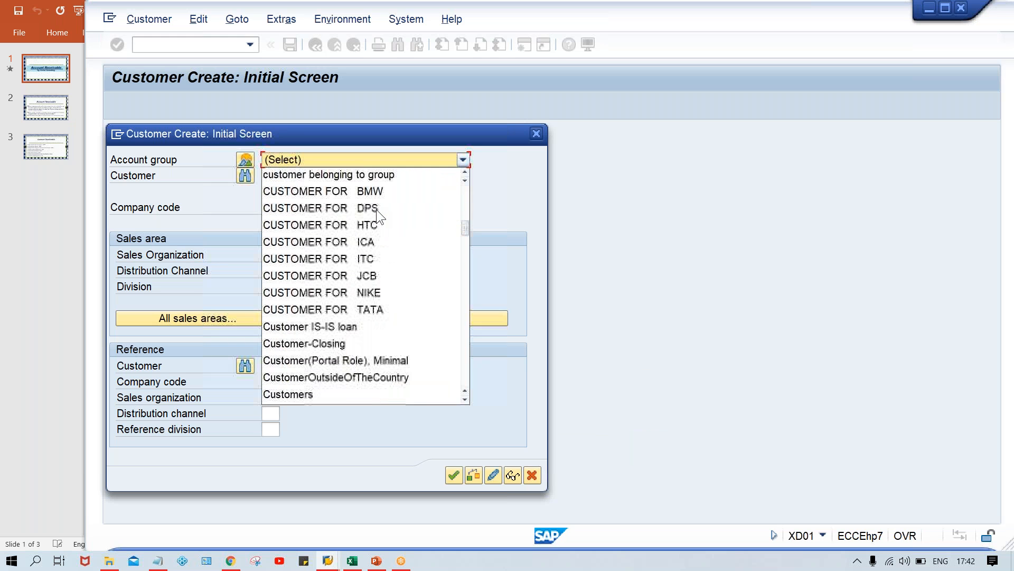
pyautogui.scroll(-3, 376, 217)
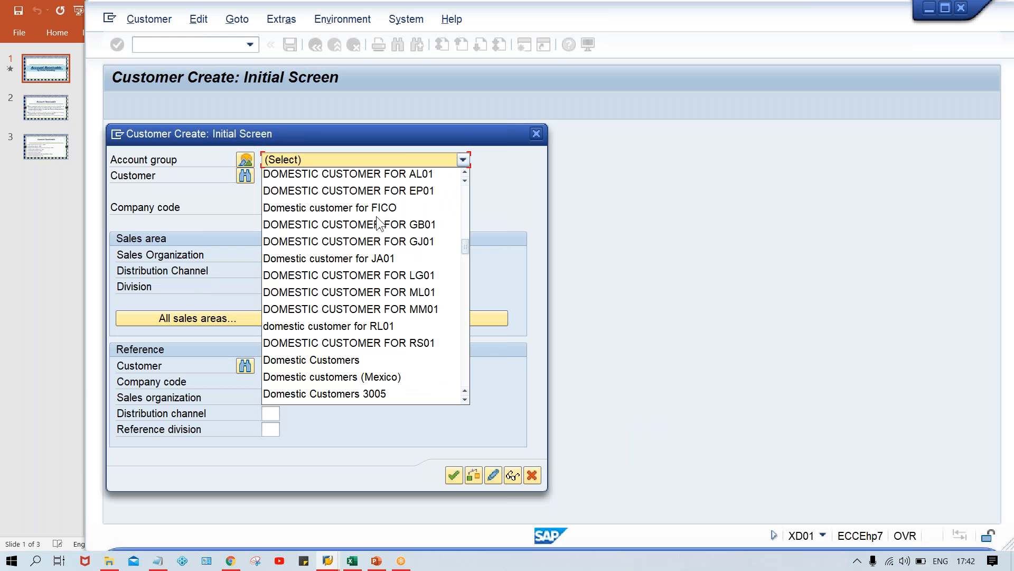
pyautogui.click(244, 161)
pyautogui.click(244, 161)
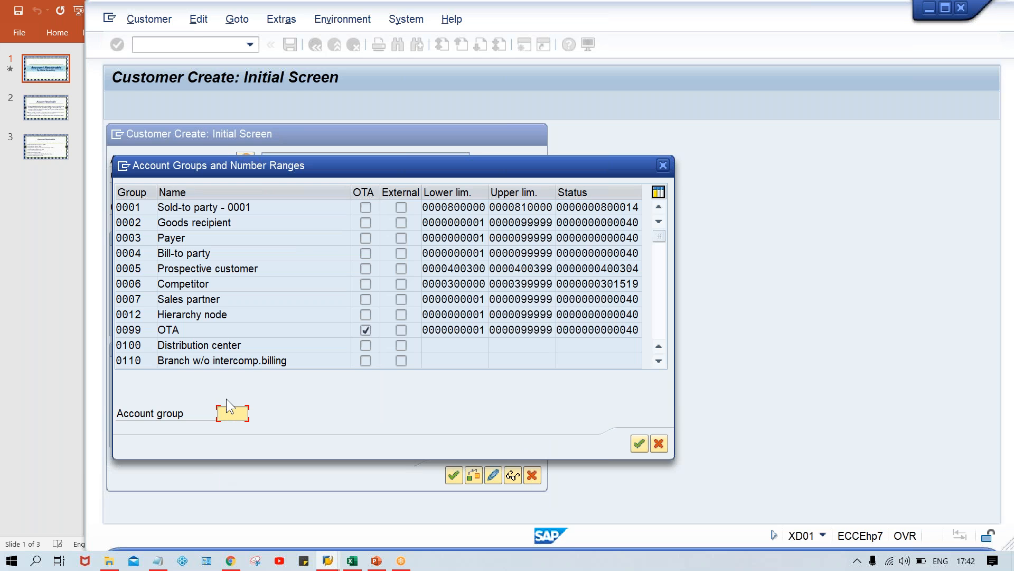
pyautogui.write('T')
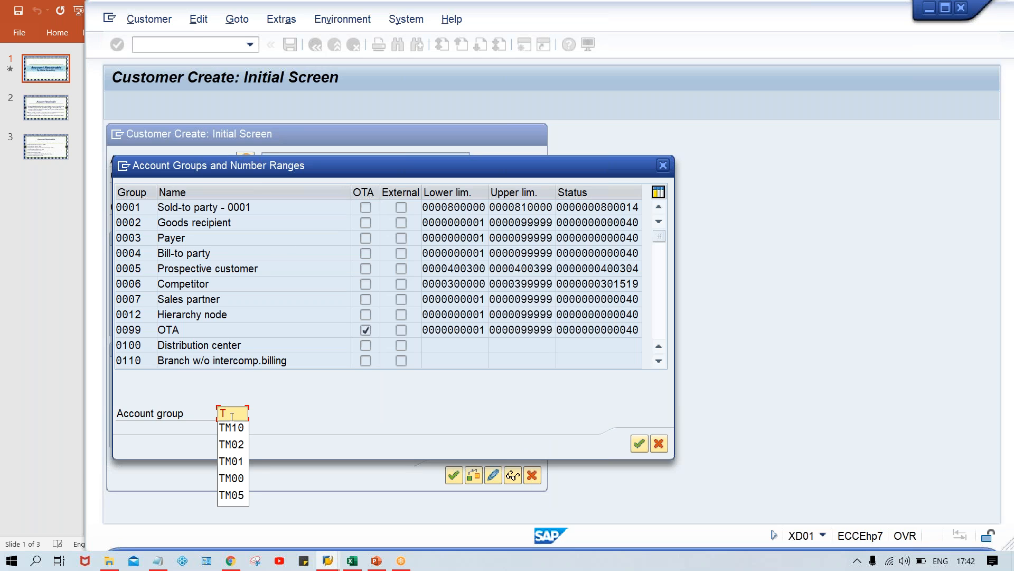
pyautogui.write('M00')
pyautogui.press('Return')
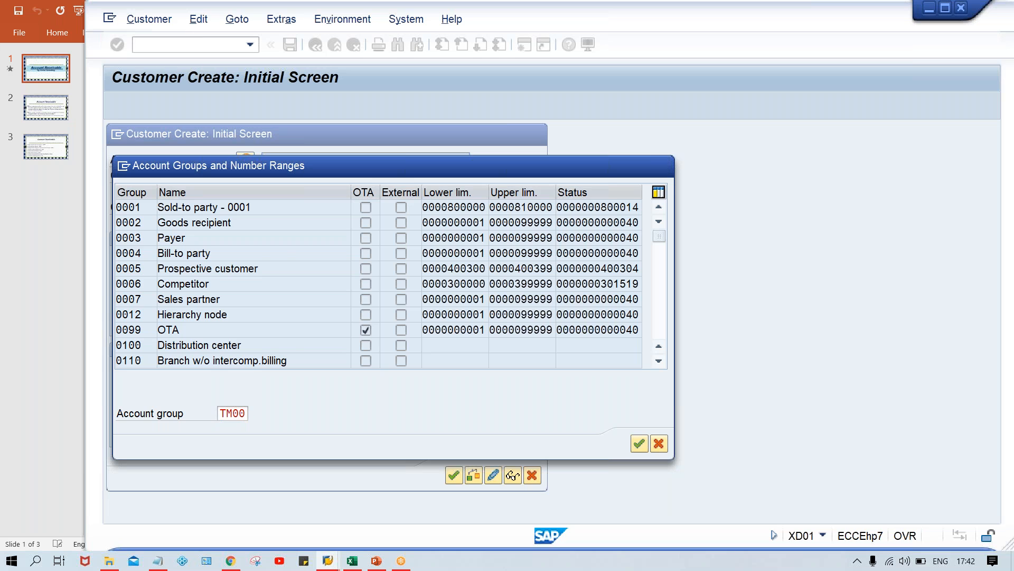
pyautogui.click(289, 206)
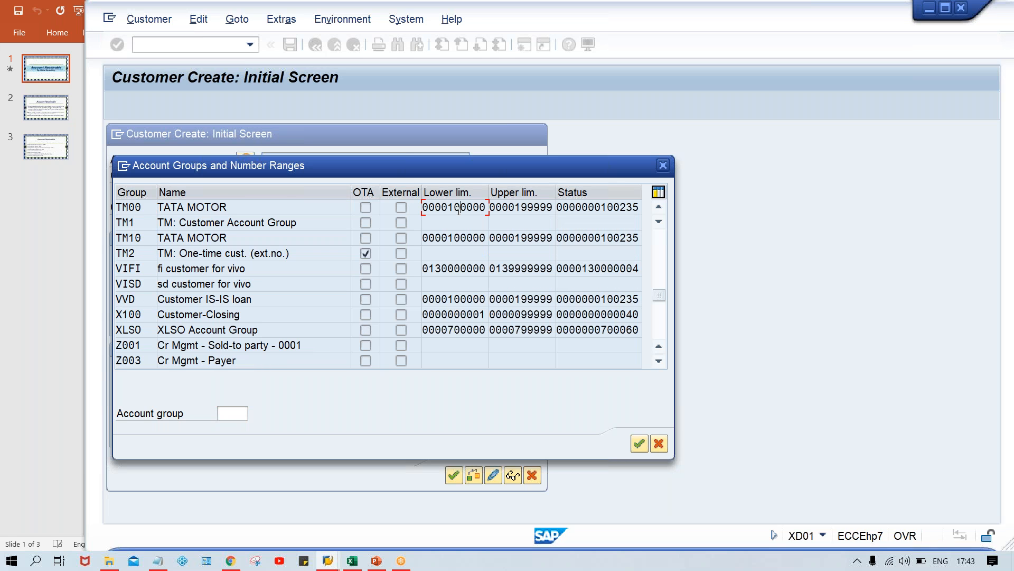
pyautogui.click(527, 208)
pyautogui.click(639, 444)
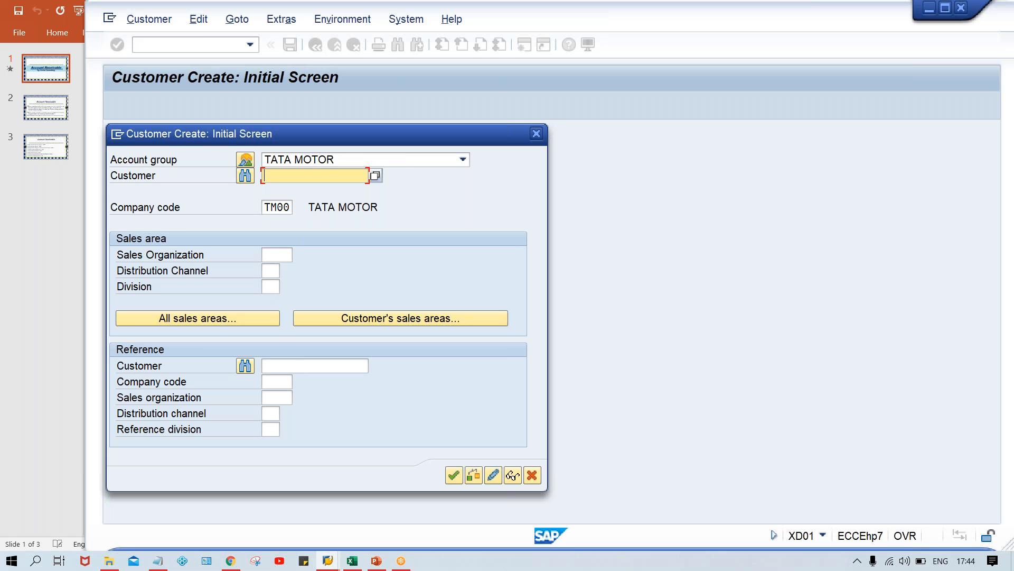
# On the General Data screen, enter the name TEST CUSTOMER_TM00.
pyautogui.press('Return')
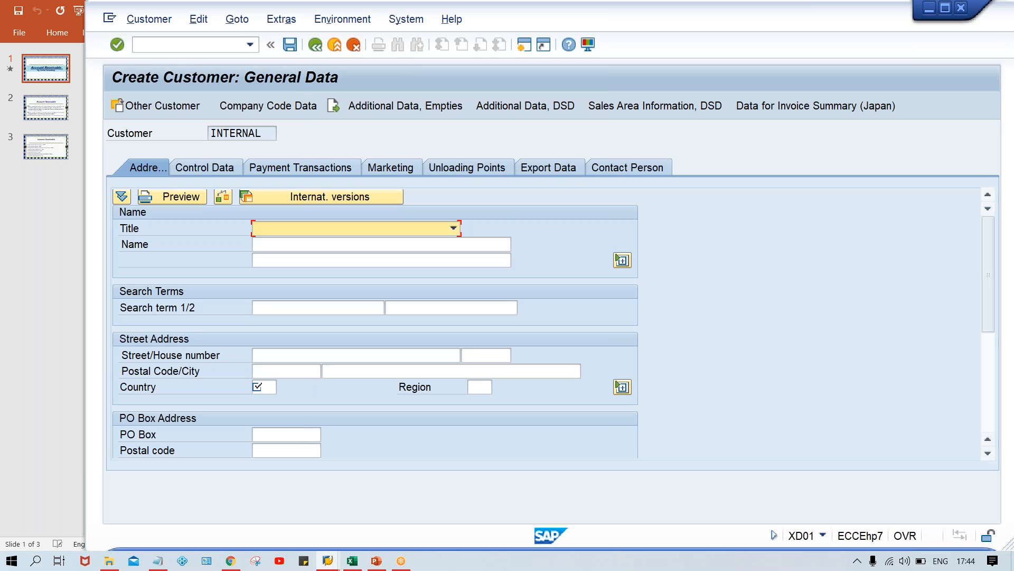
pyautogui.click(312, 250)
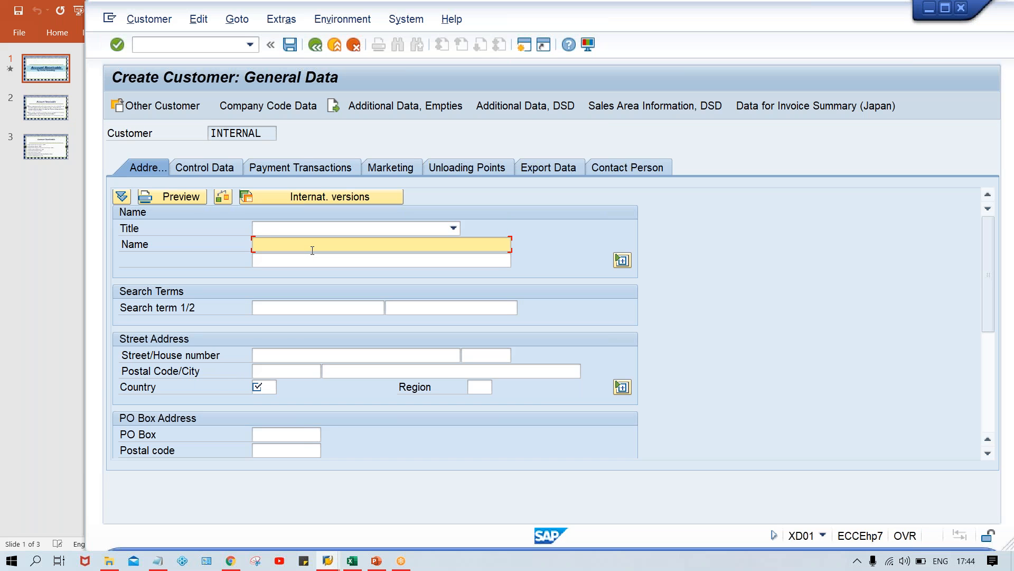
pyautogui.write('TESTC')
pyautogui.press('BackSpace')
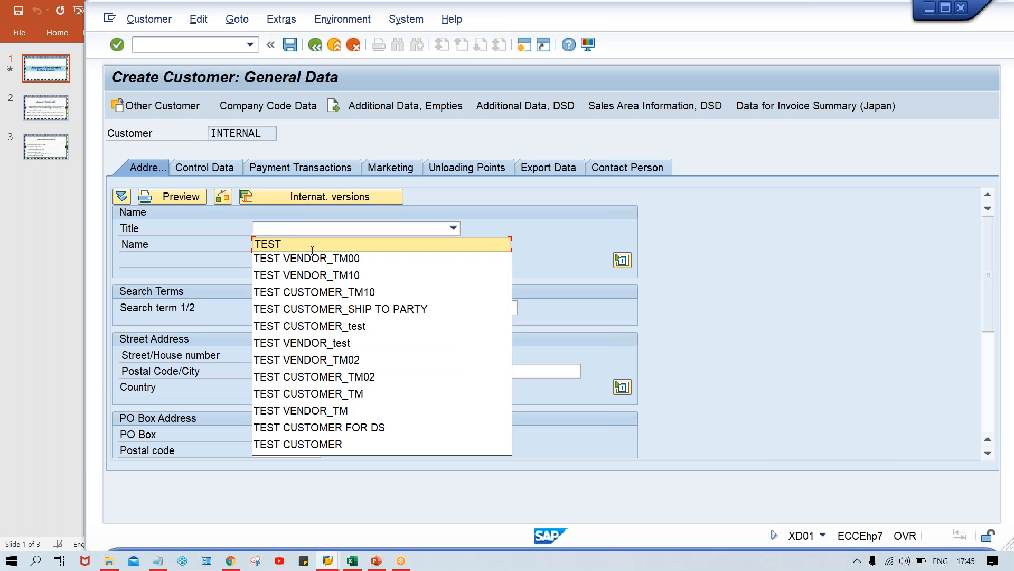
pyautogui.write('CU')
pyautogui.press('Down')
pyautogui.press('Return')
pyautogui.press('BackSpace')
pyautogui.press('BackSpace')
pyautogui.write('00')
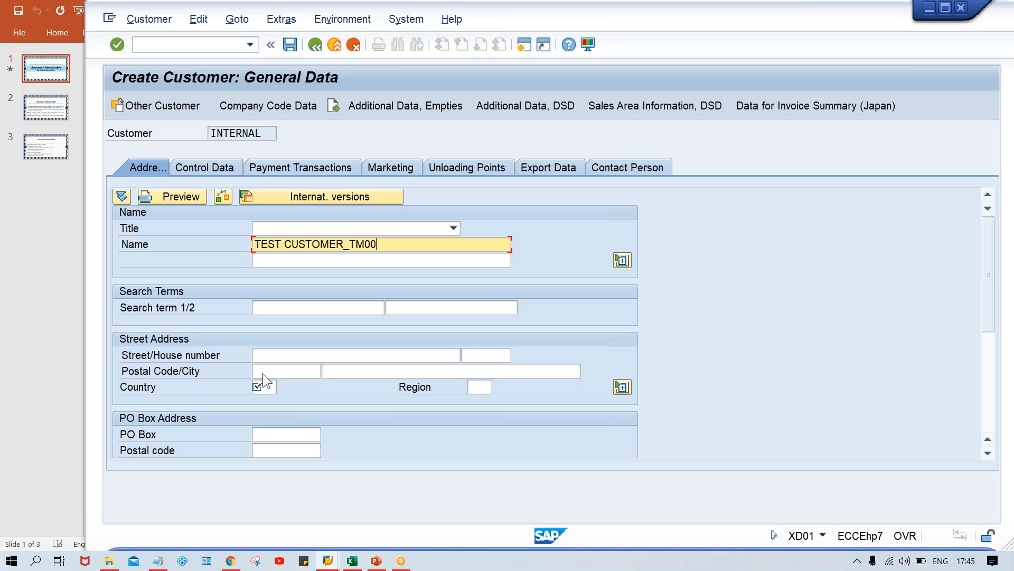
# Enter IN as the country in the customer's address.
pyautogui.click(271, 359)
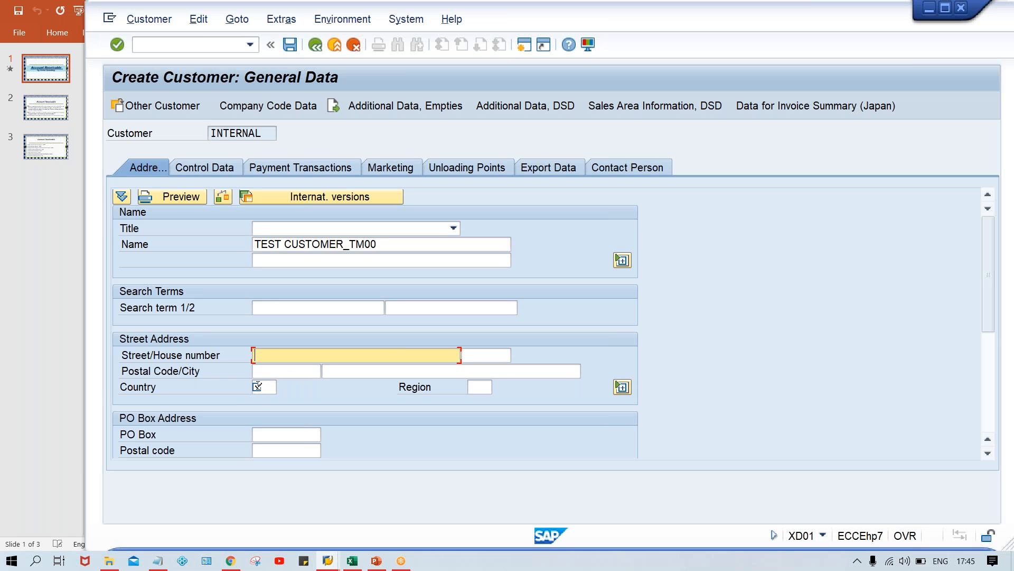
pyautogui.click(270, 386)
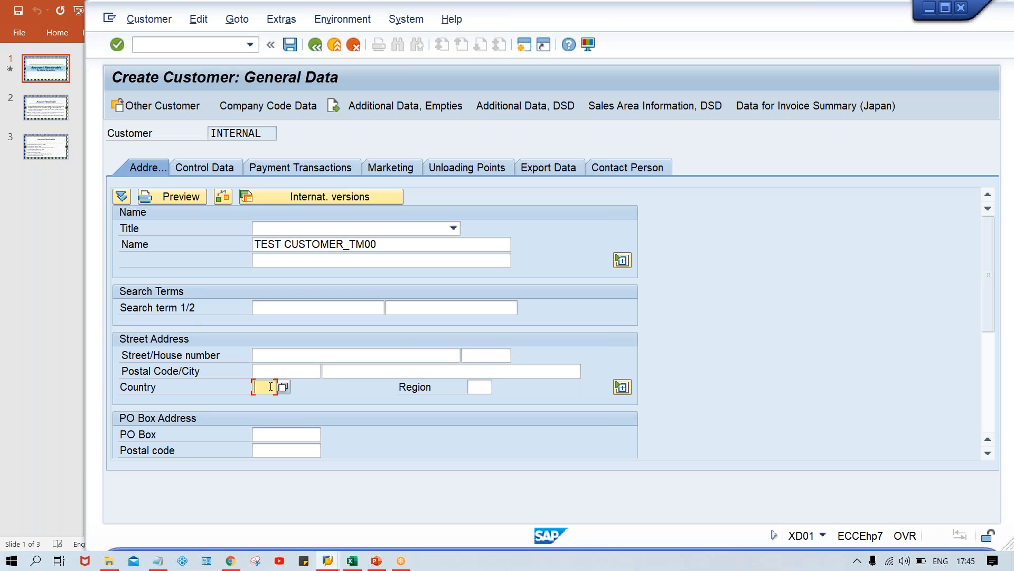
pyautogui.write('IN')
pyautogui.click(367, 249)
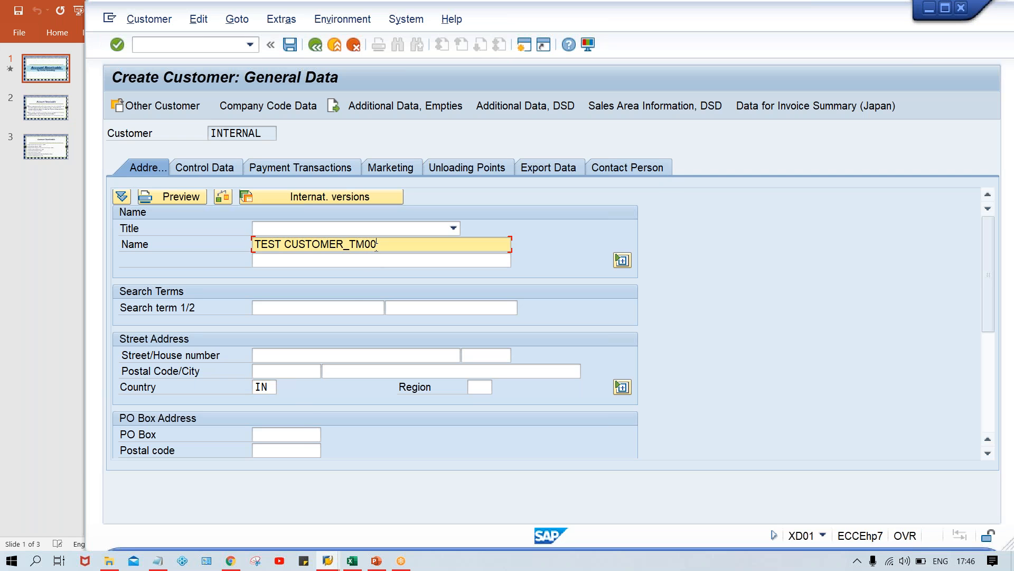
pyautogui.click(273, 389)
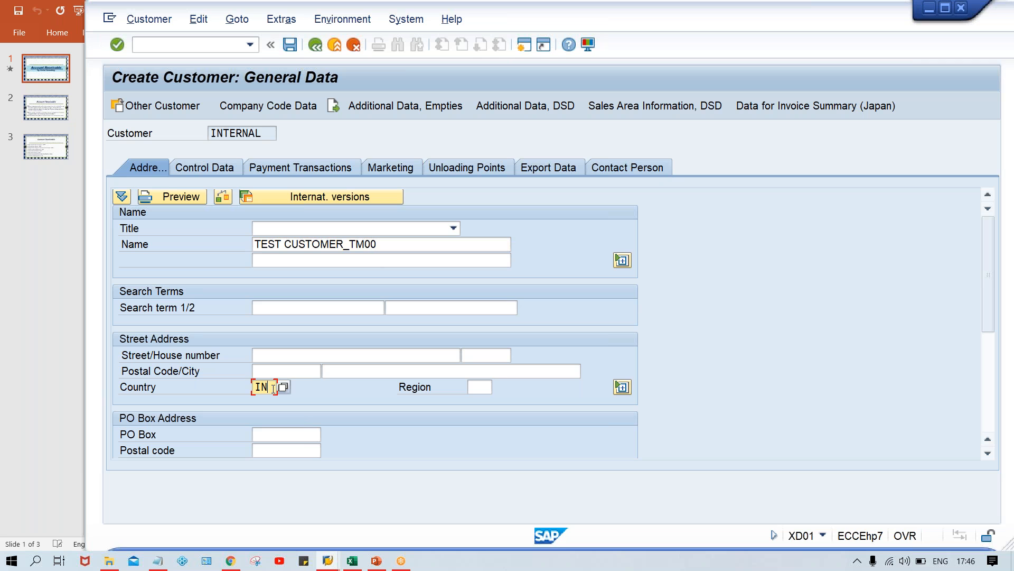
# Enter reconciliation account 1005 in the customer's company code data.
pyautogui.click(268, 102)
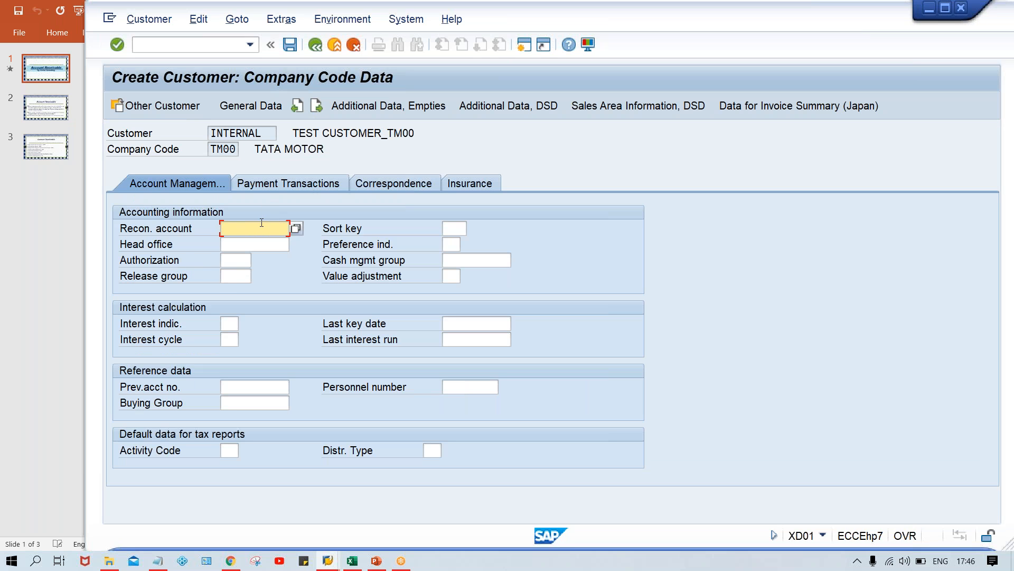
pyautogui.write('1005')
pyautogui.click(310, 188)
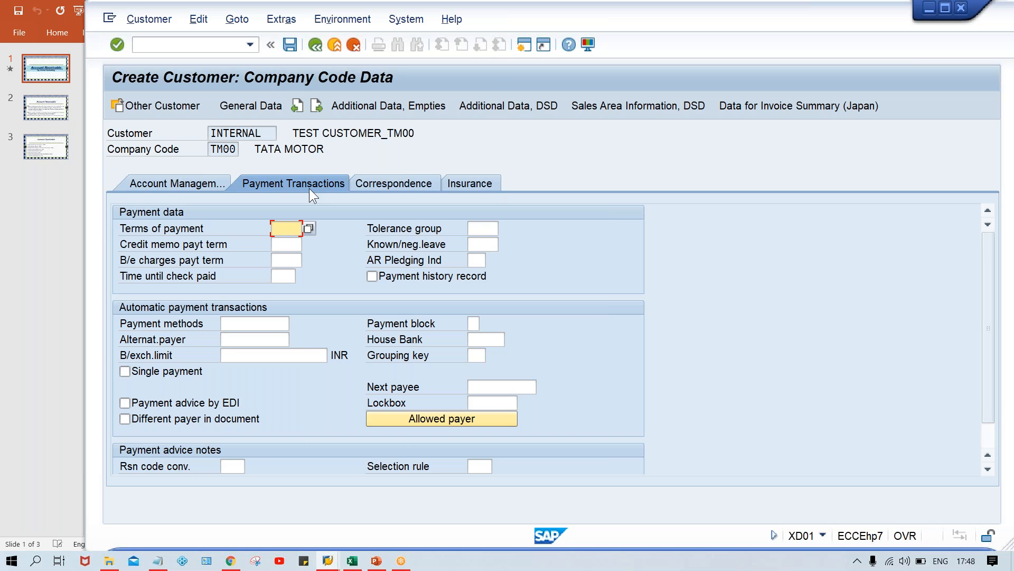
# Enter payment terms 0001 and save the customer for company code TM00.
pyautogui.write('0001')
pyautogui.click(402, 182)
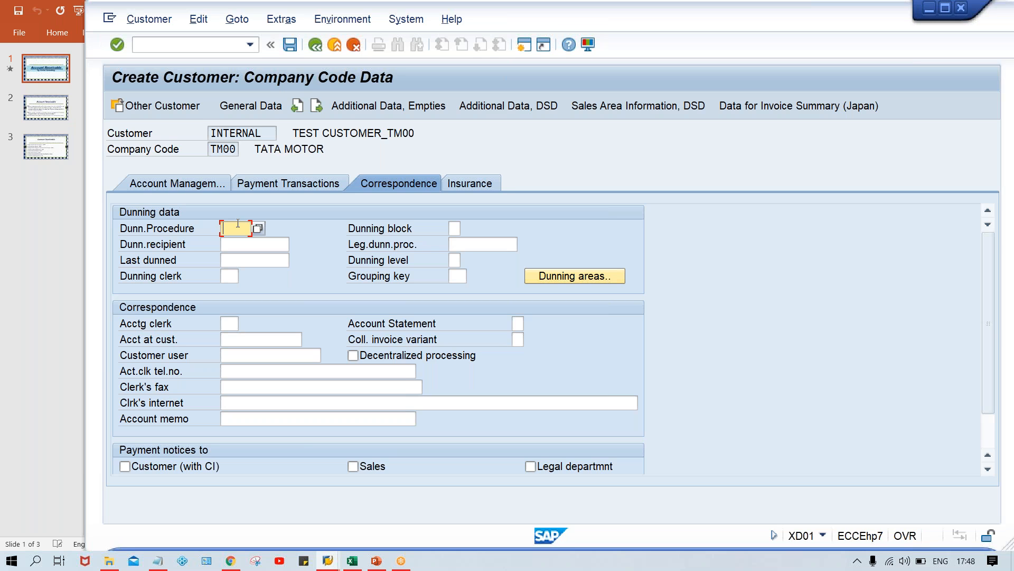
pyautogui.click(258, 228)
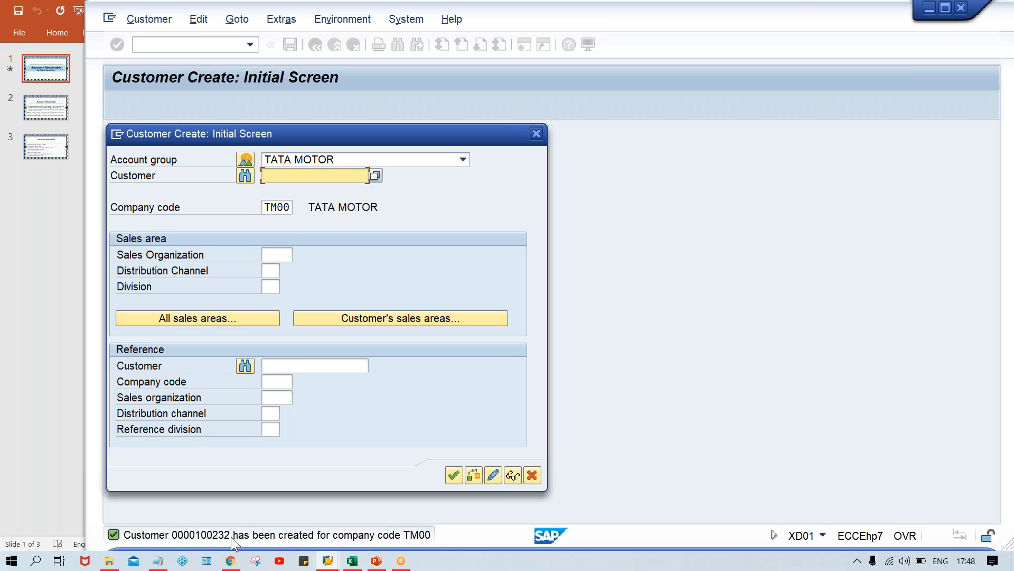
# In the Class workbook, add the heading XYZ LTD in I4 and check its amounts' total.
pyautogui.click(352, 561)
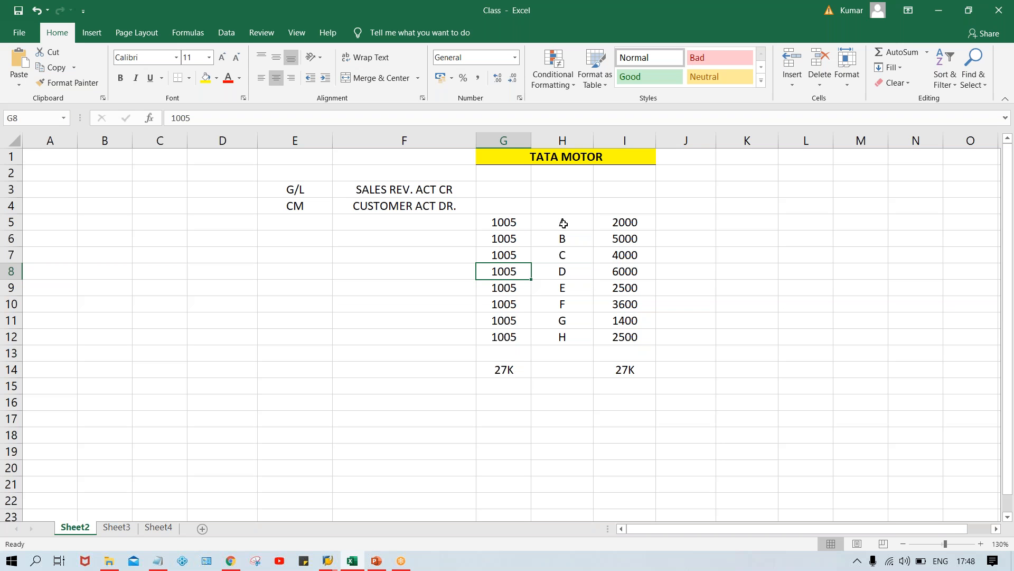
pyautogui.moveTo(563, 223); pyautogui.dragTo(574, 338)
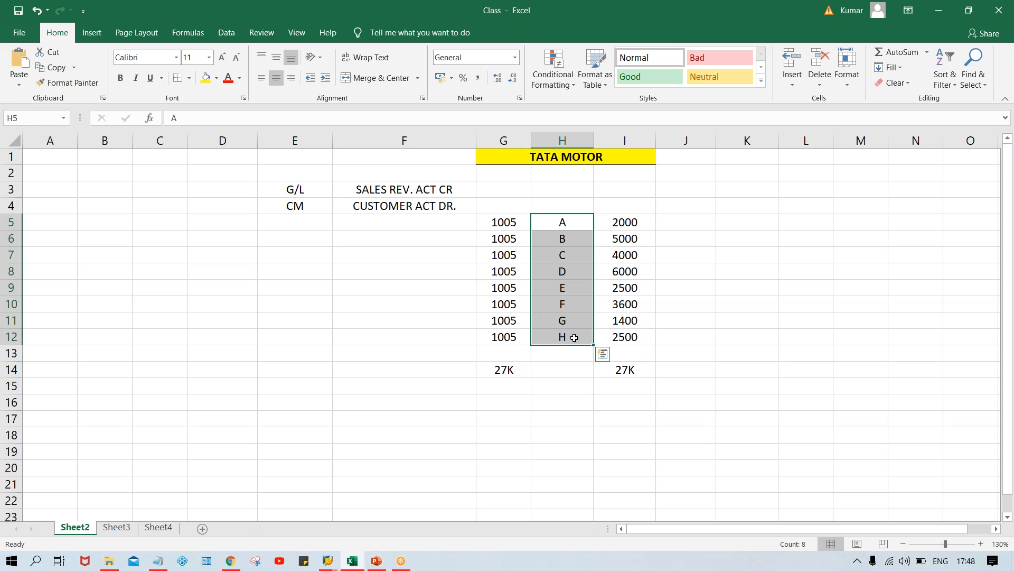
pyautogui.click(610, 208)
pyautogui.write('XYZ LTD')
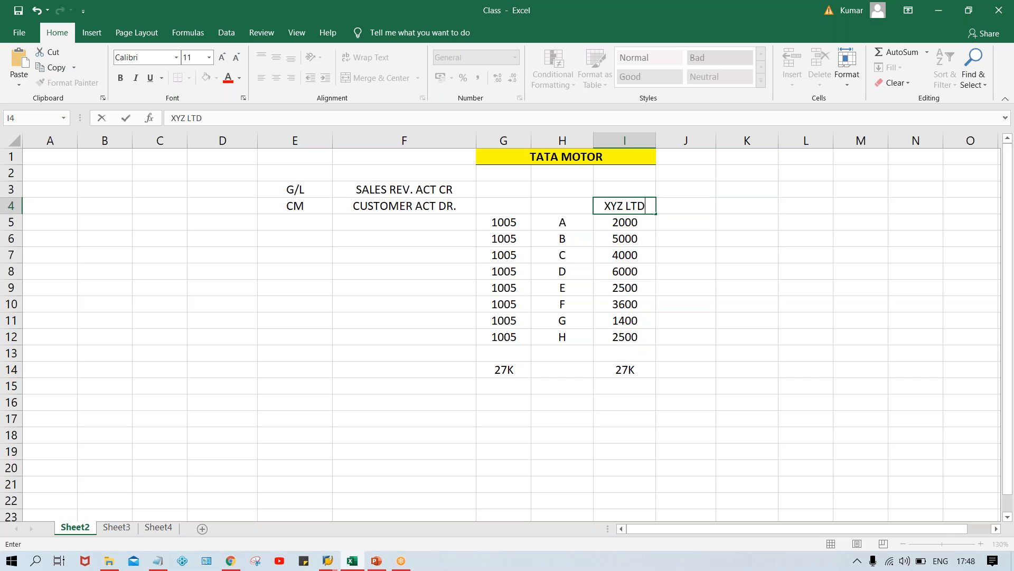
pyautogui.press('Return')
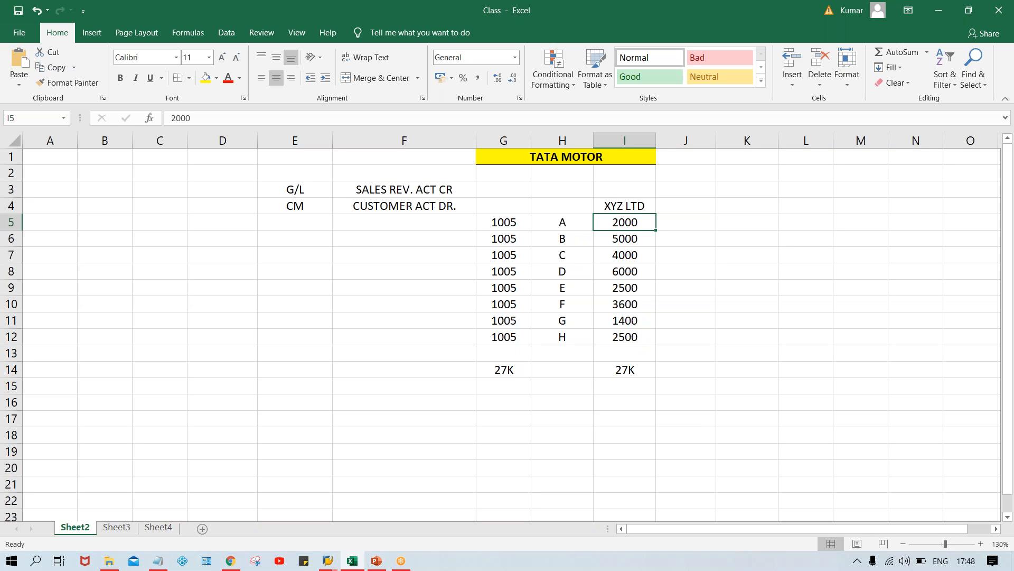
pyautogui.click(617, 203)
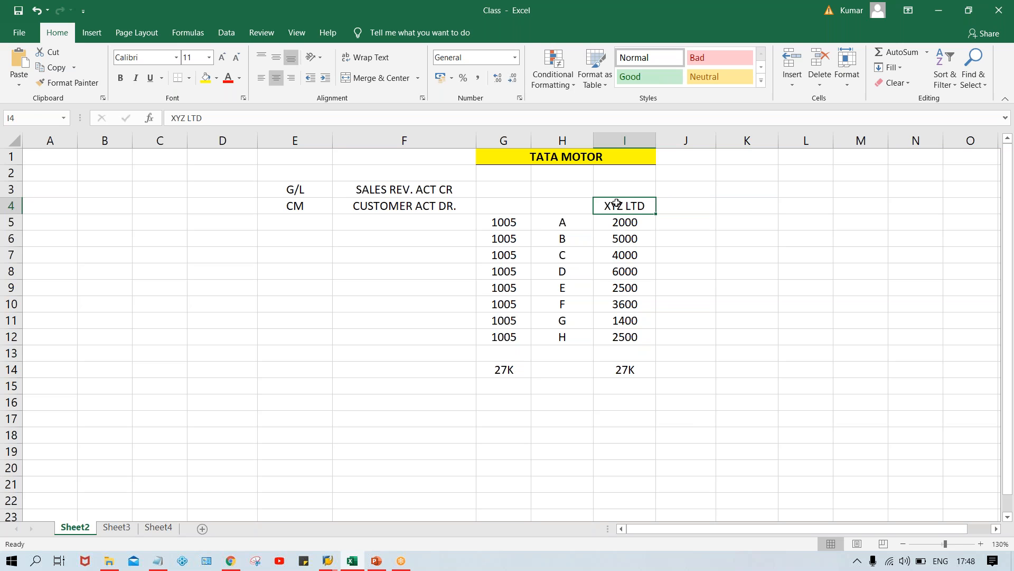
pyautogui.moveTo(621, 225); pyautogui.dragTo(618, 339)
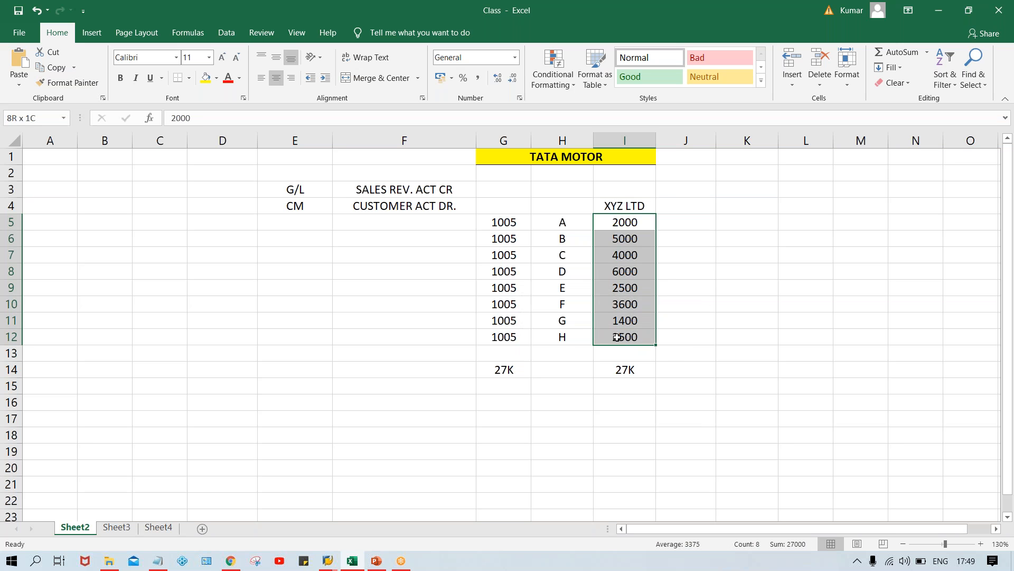
# Enter statuses OD, OD, ND, DE, DUE, ND, OD, OD into J5:J12.
pyautogui.click(696, 227)
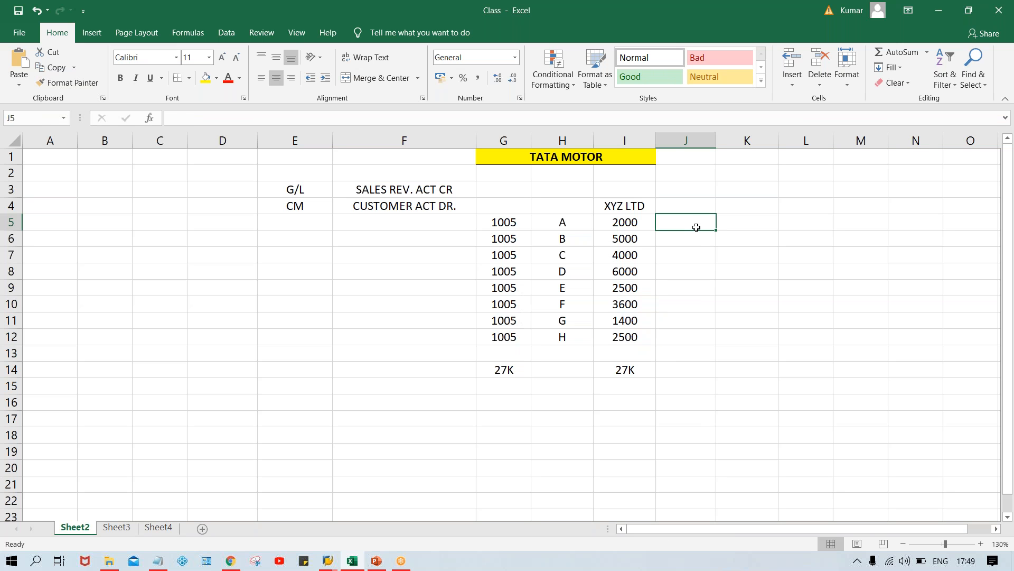
pyautogui.write('OD')
pyautogui.write('OD')
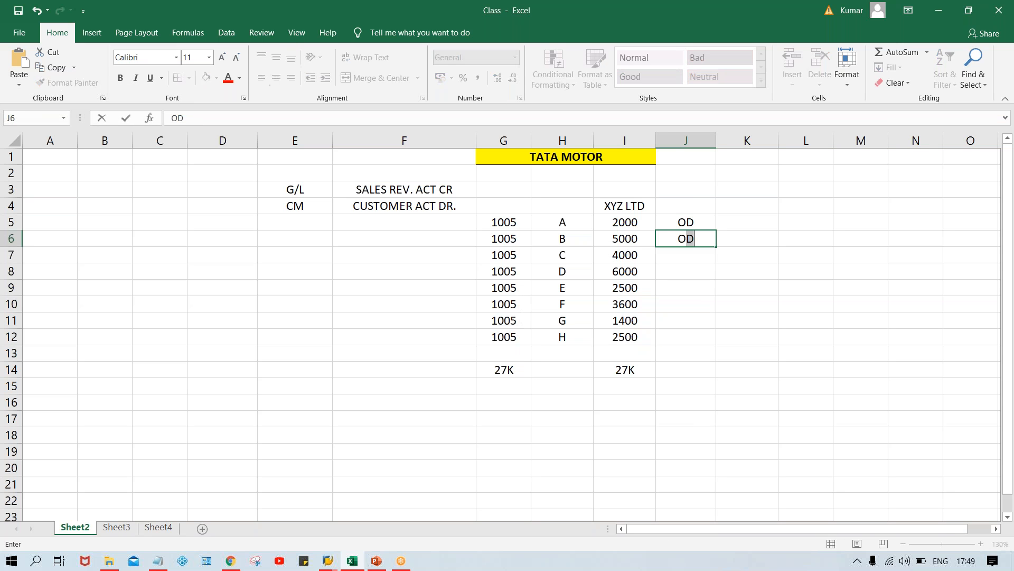
pyautogui.press('Return')
pyautogui.write('ND')
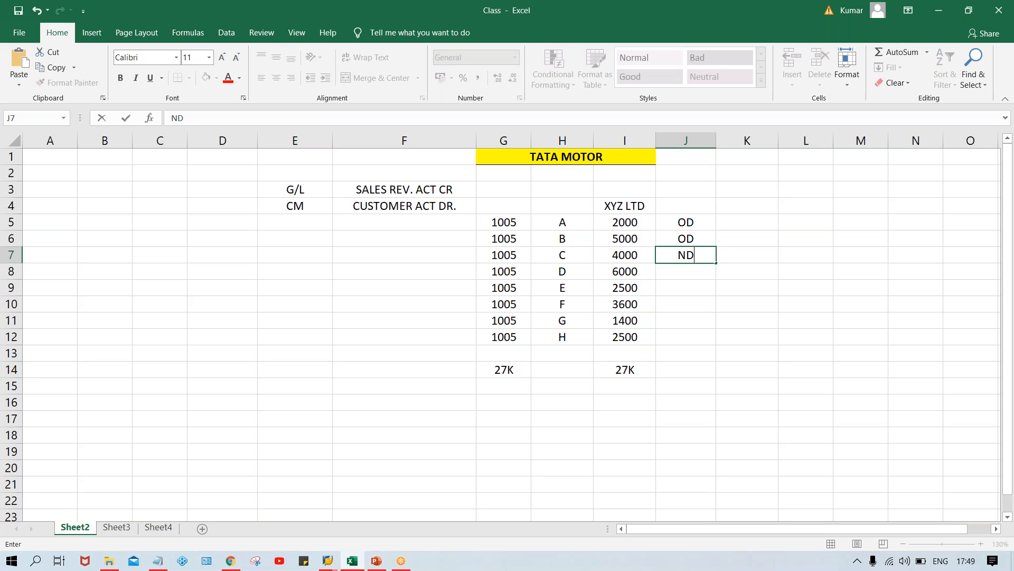
pyautogui.press('Return')
pyautogui.write('DE')
pyautogui.press('Return')
pyautogui.write('UE')
pyautogui.press('BackSpace')
pyautogui.press('BackSpace')
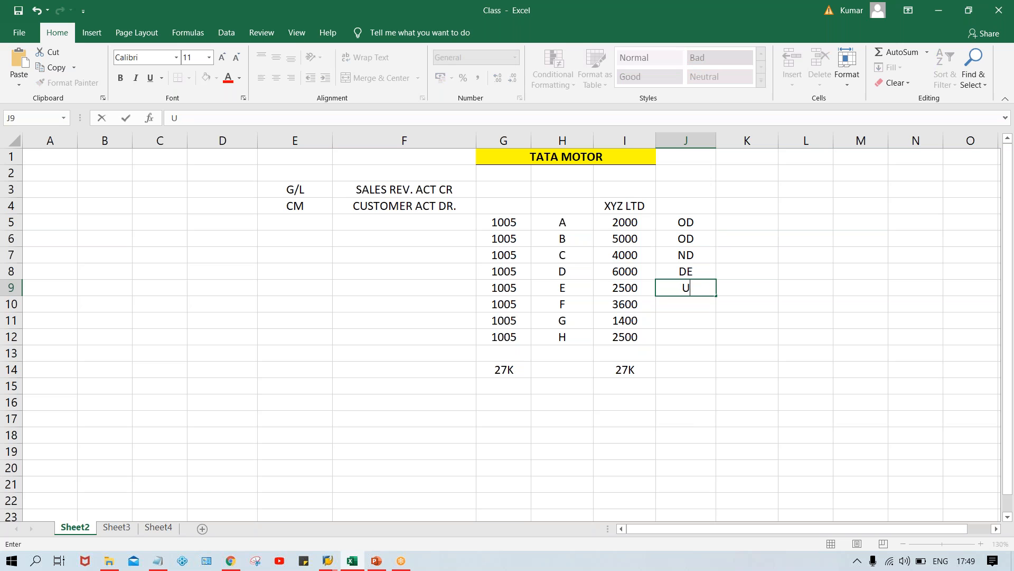
pyautogui.write('DUE')
pyautogui.press('Return')
pyautogui.write('ND')
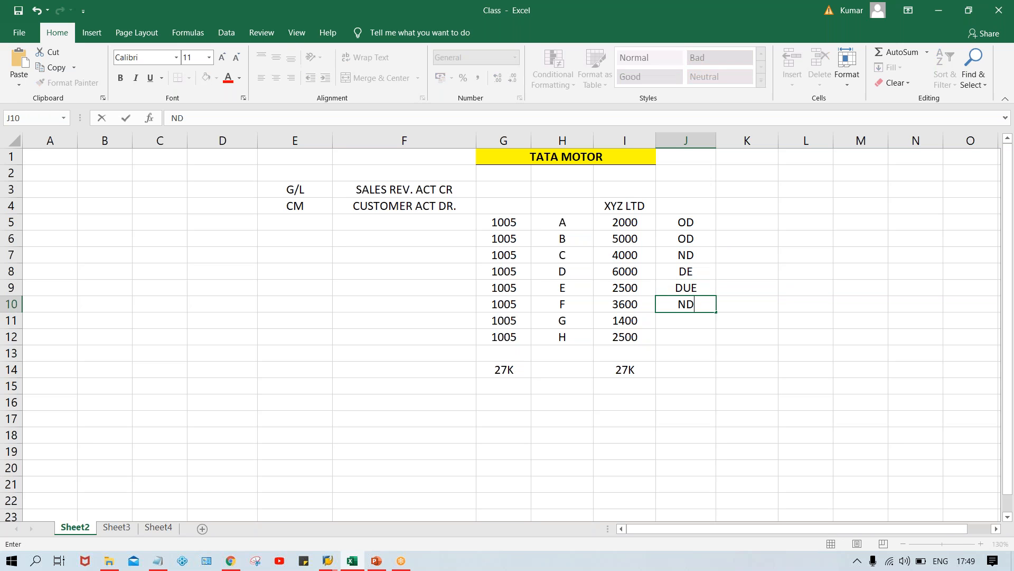
pyautogui.press('Return')
pyautogui.write('O')
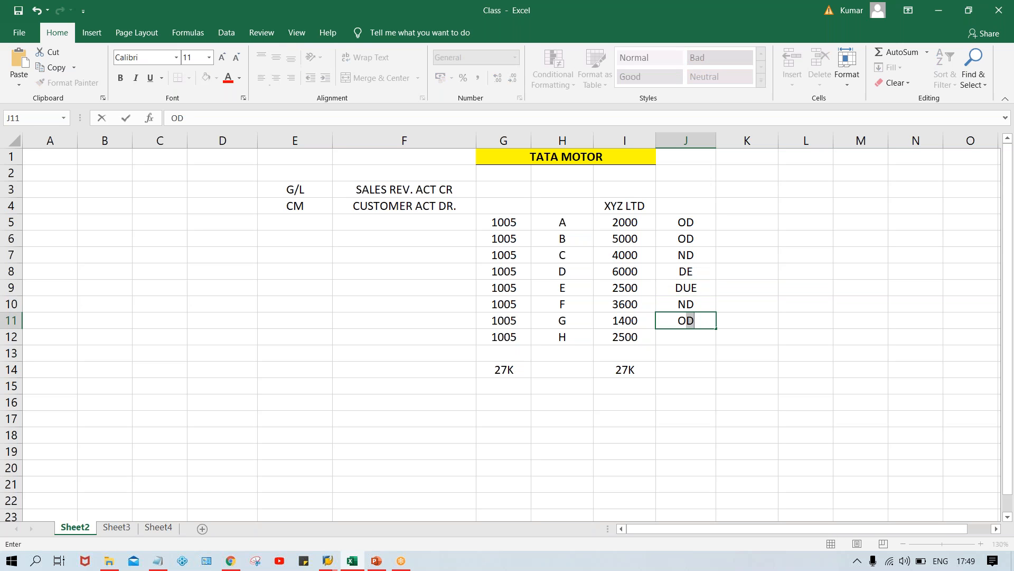
pyautogui.write('D')
pyautogui.press('Return')
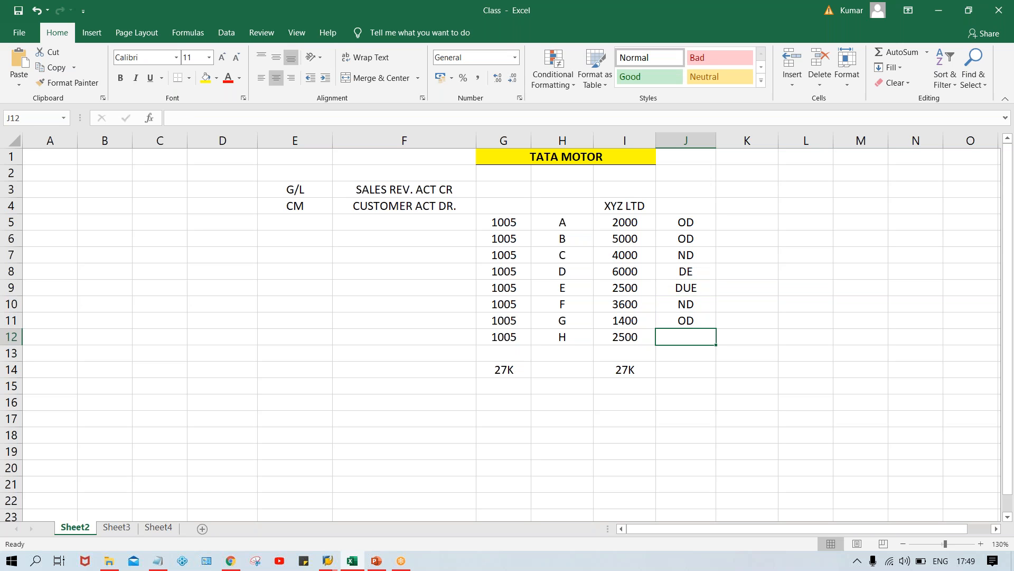
pyautogui.write('OD')
pyautogui.press('Return')
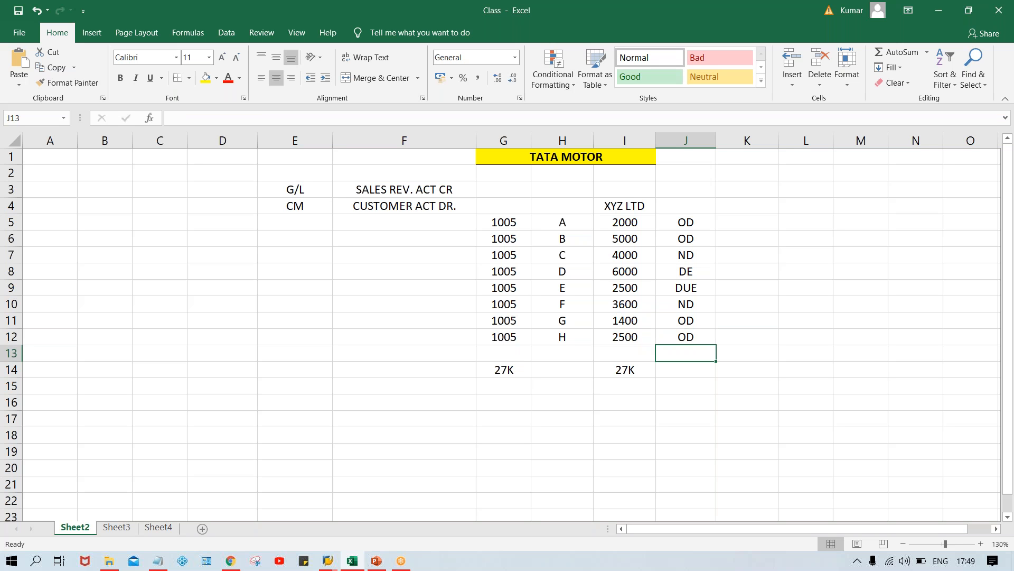
# Bold the XYZ LTD heading and shade I5:J6 and I11:J12 yellow.
pyautogui.click(627, 200)
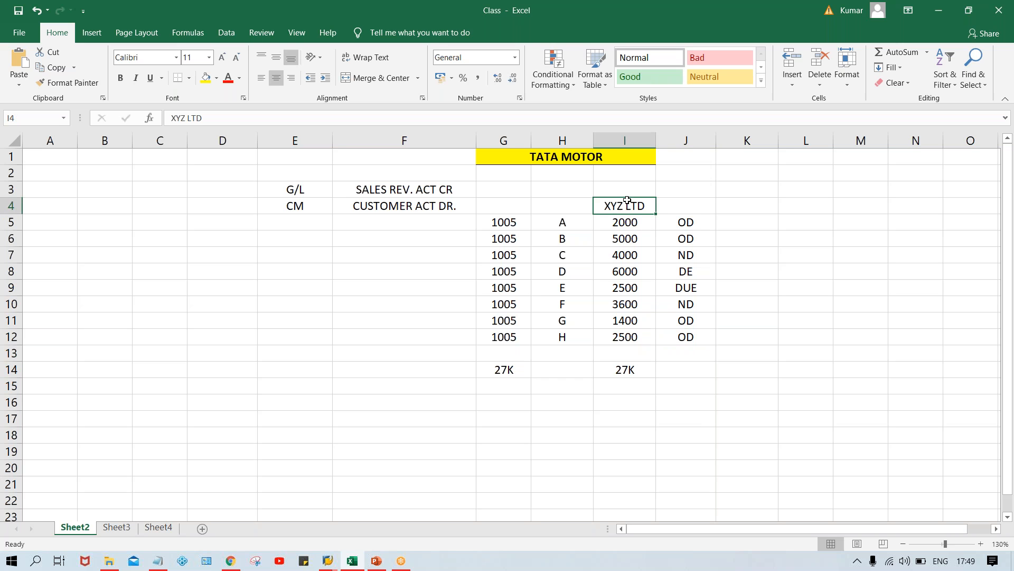
pyautogui.hotkey('ctrl', 'b')
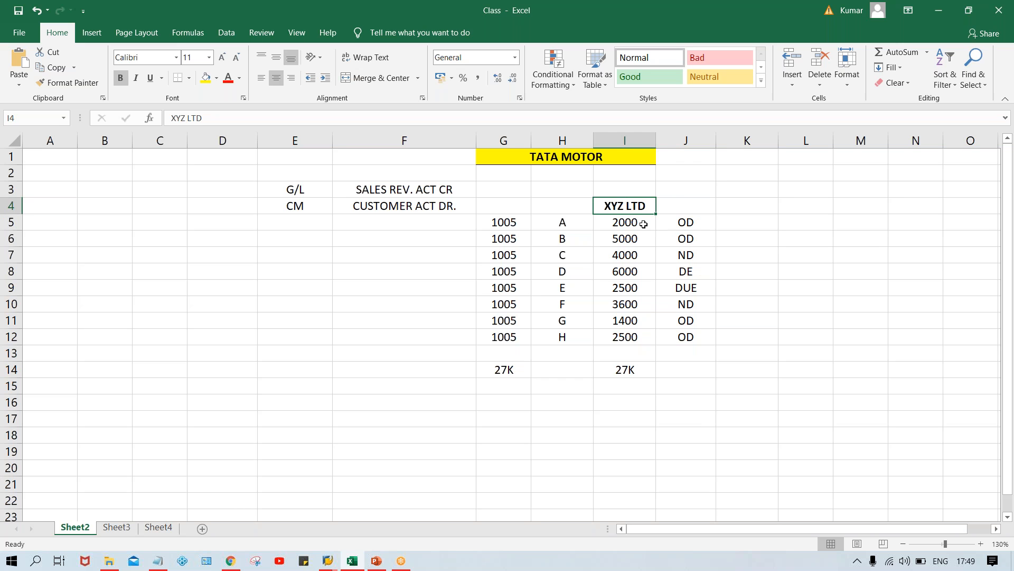
pyautogui.moveTo(625, 222); pyautogui.dragTo(681, 239)
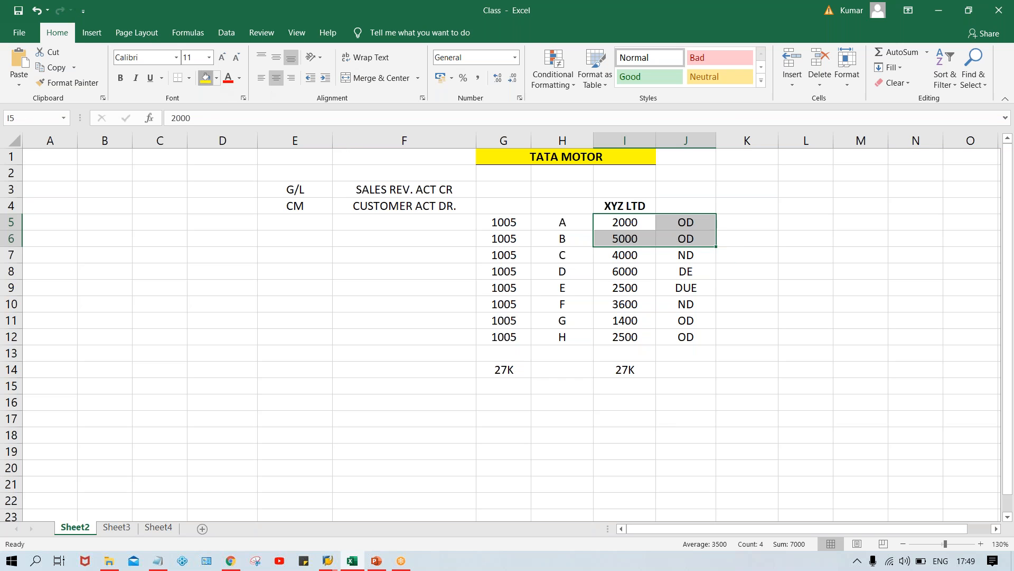
pyautogui.click(205, 78)
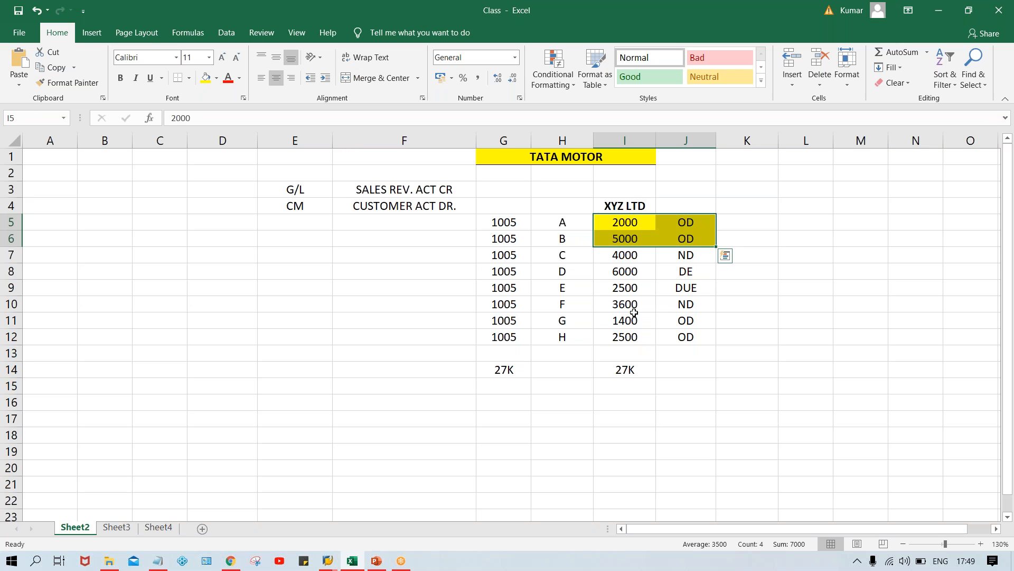
pyautogui.moveTo(625, 319); pyautogui.dragTo(664, 335)
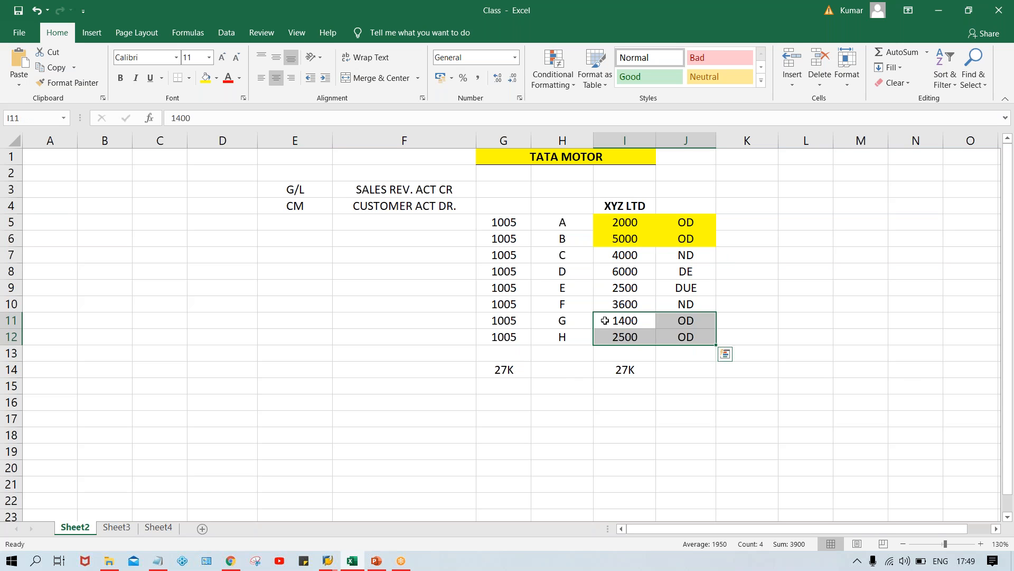
pyautogui.click(206, 78)
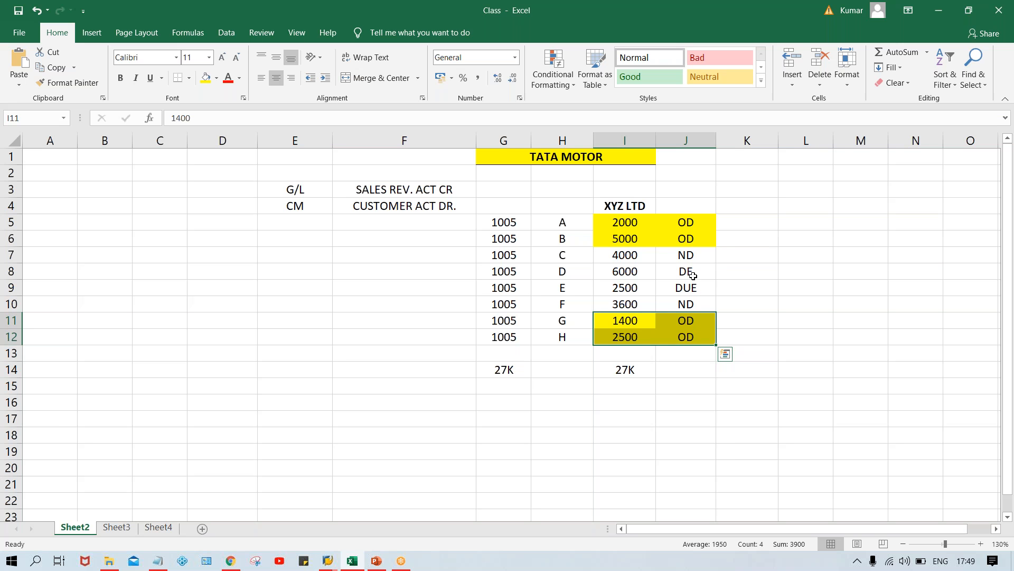
# Change J8's status to ND.
pyautogui.click(693, 275)
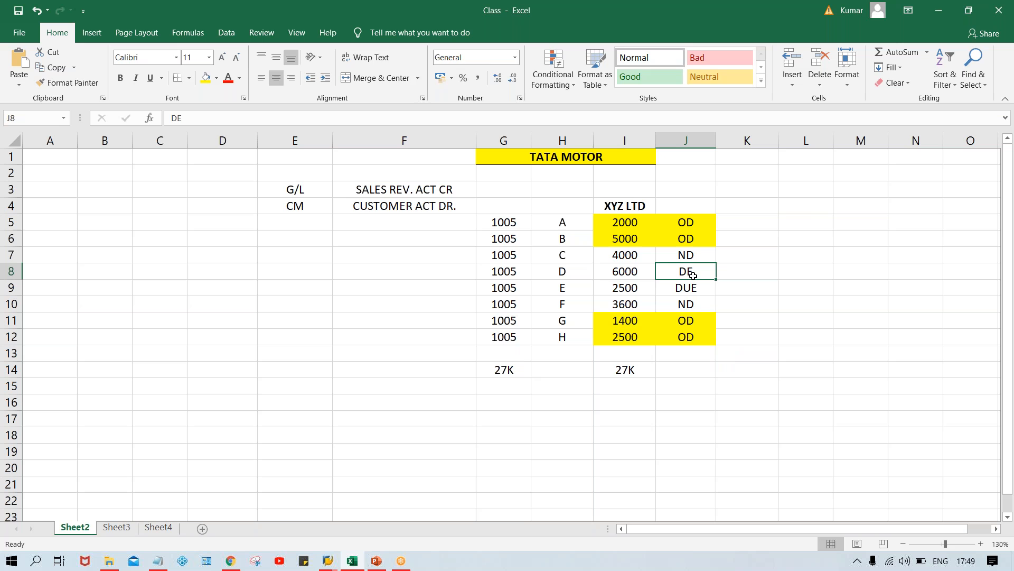
pyautogui.write('N')
pyautogui.press('Return')
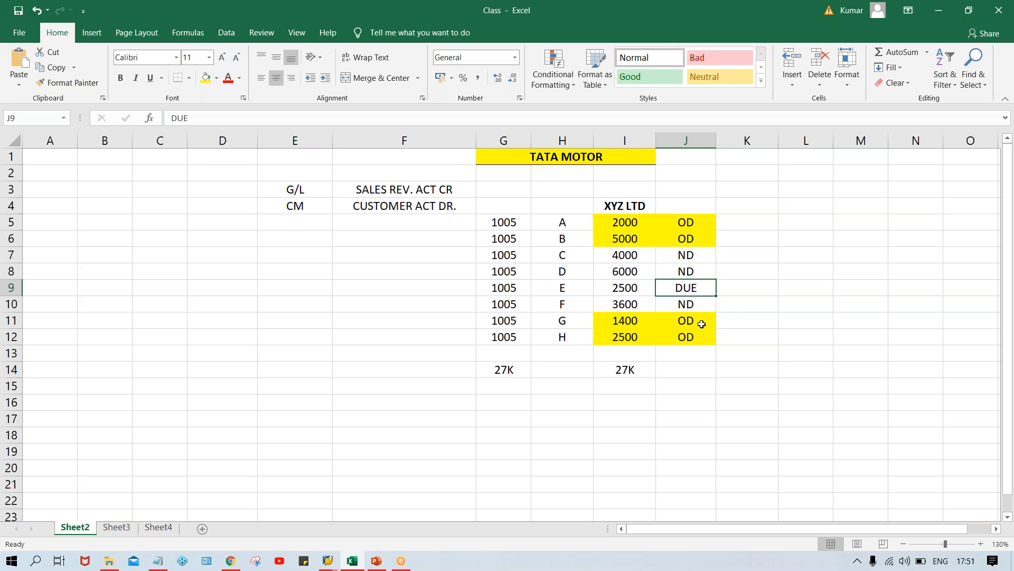
# Add the label DUNNING in I3 above XYZ LTD, then return to SAP.
pyautogui.click(617, 187)
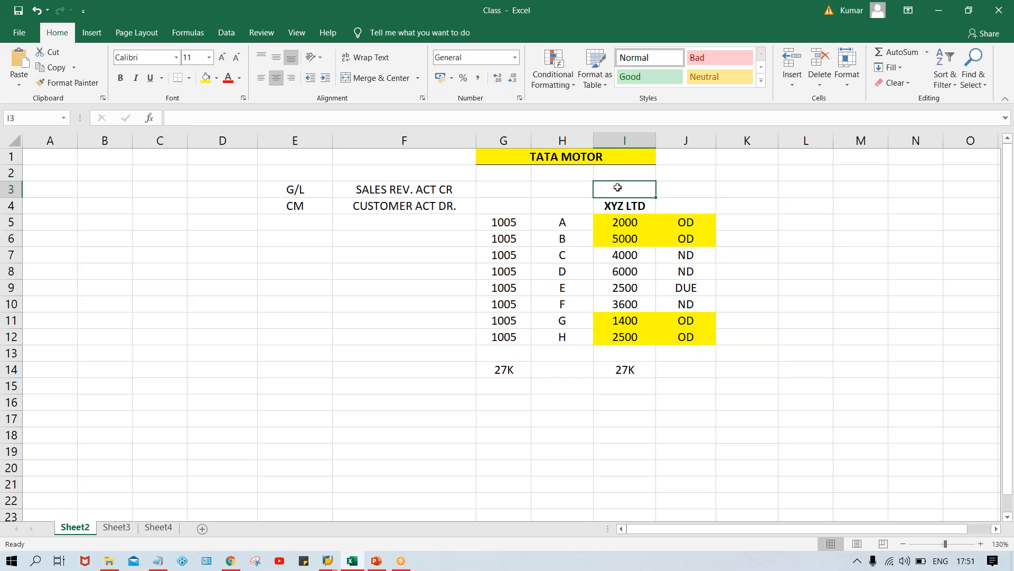
pyautogui.write('DUNN')
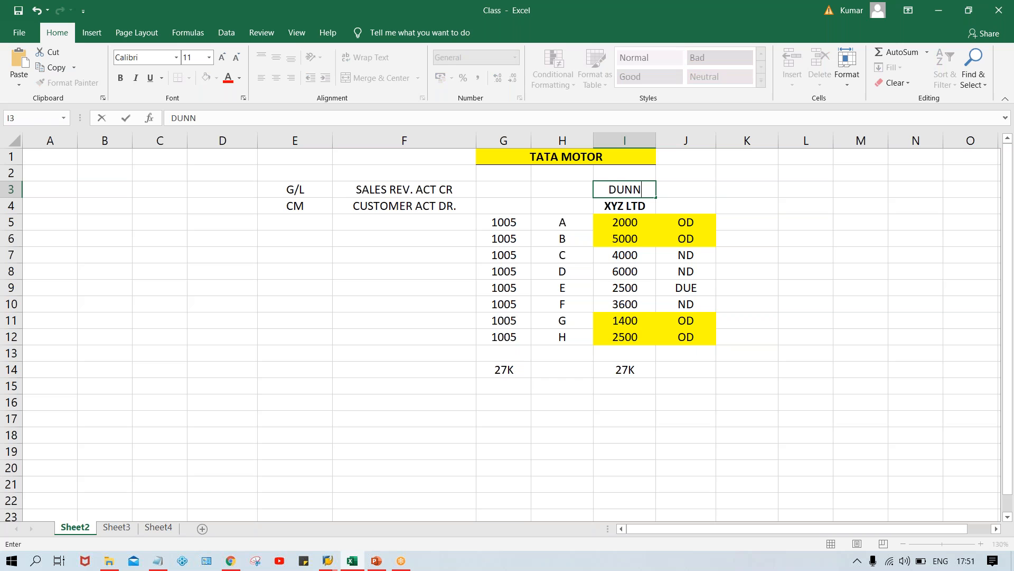
pyautogui.write('ING')
pyautogui.press('Return')
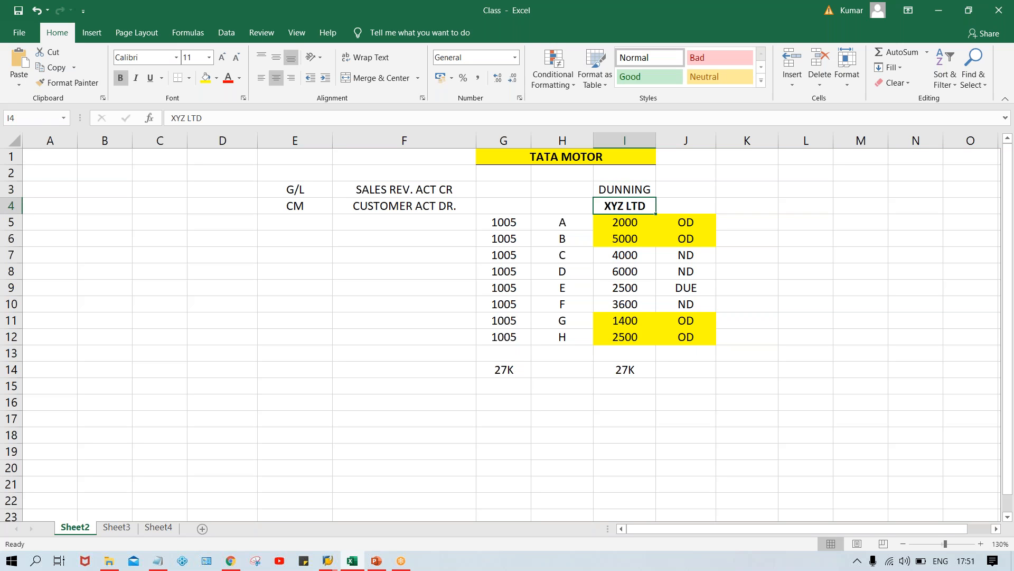
pyautogui.click(636, 228)
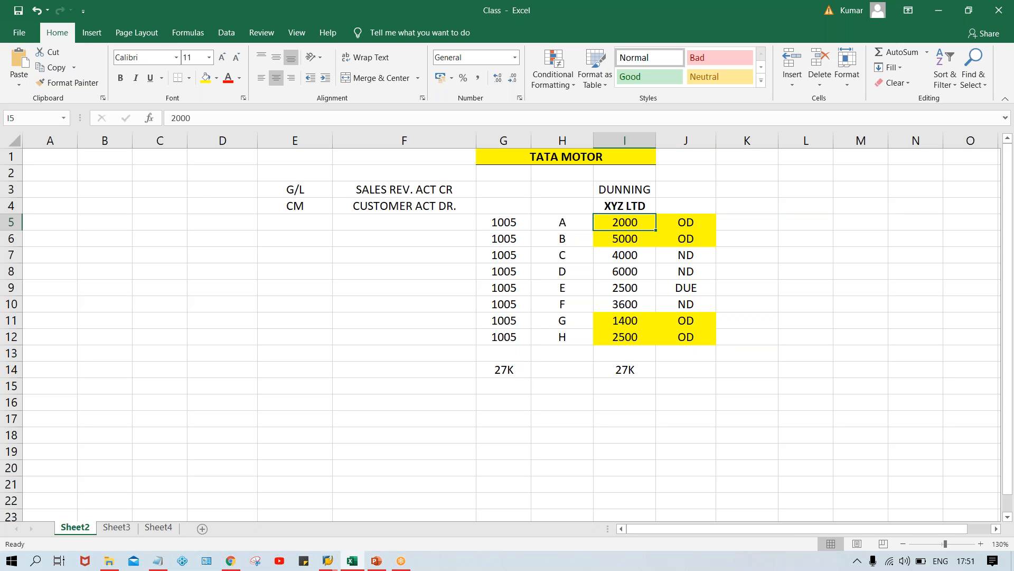
pyautogui.hotkey('alt', 'Tab')
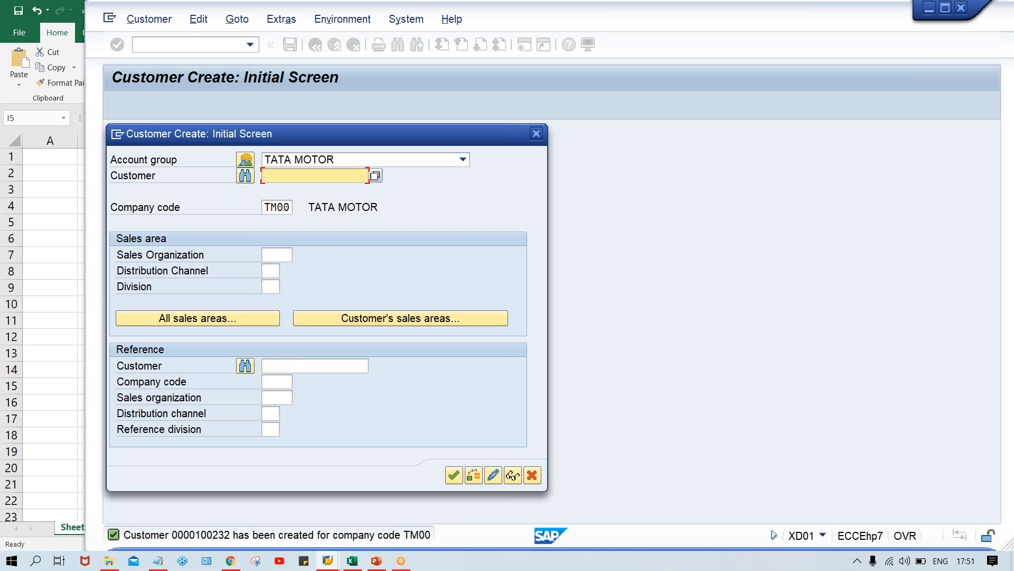
# Close the creation dialog and run XD03 for customer 100232 in company code TM00.
pyautogui.click(536, 134)
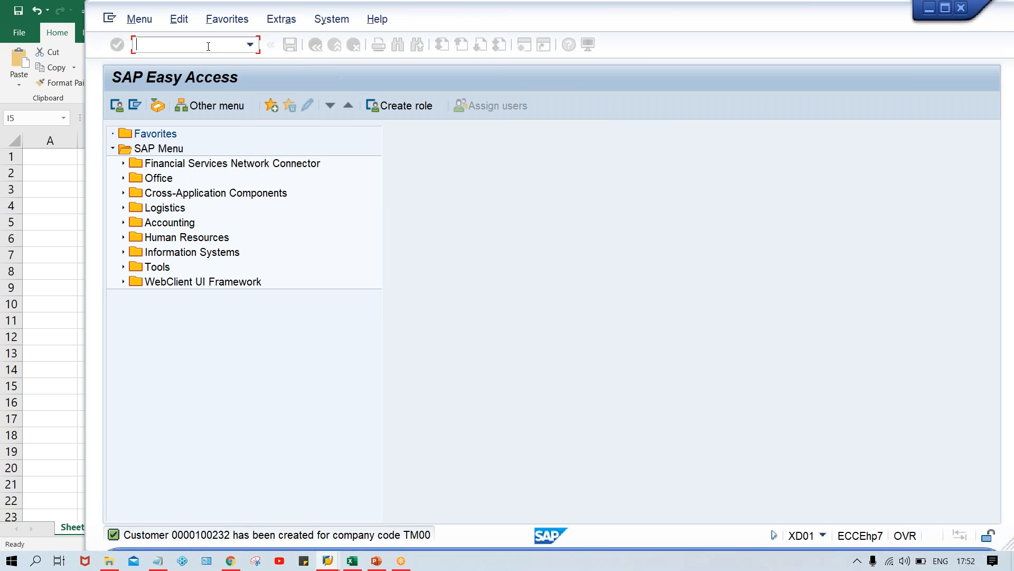
pyautogui.write('XD03')
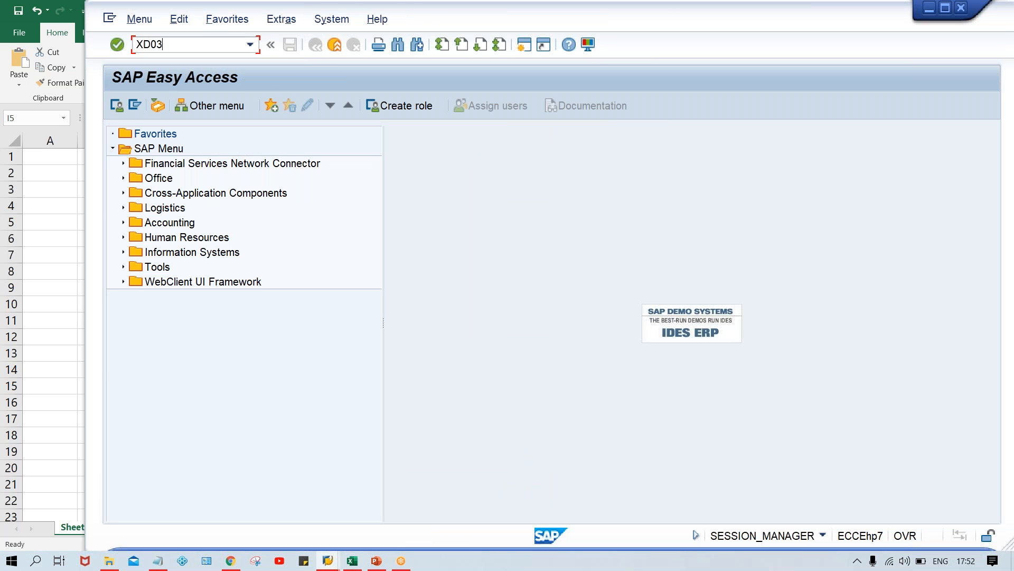
pyautogui.press('Return')
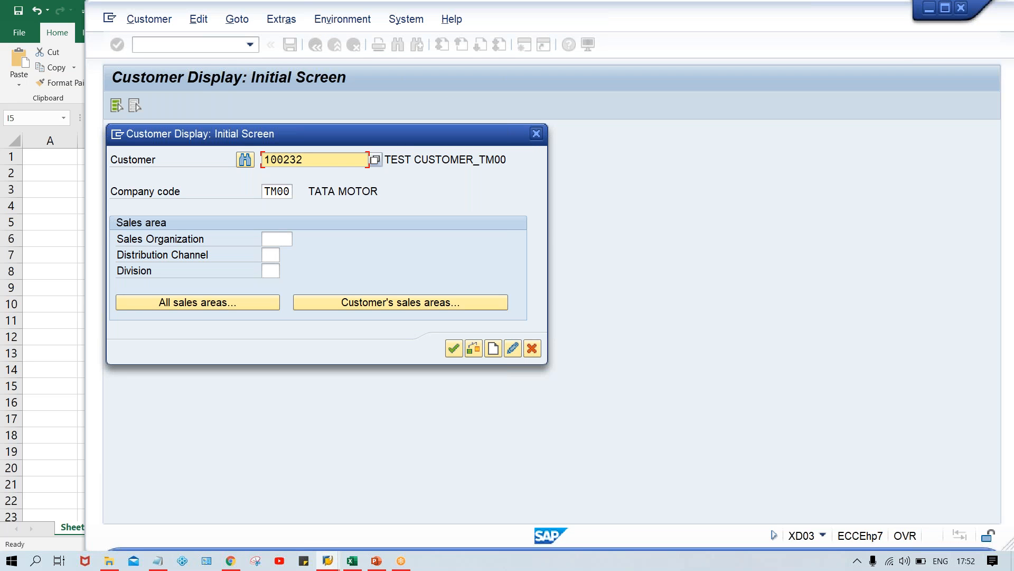
pyautogui.click(353, 561)
# Enter GENERAL DATA, COMP. CD DATA and SALE AR. DATA in F6, F7 and F8.
pyautogui.click(368, 232)
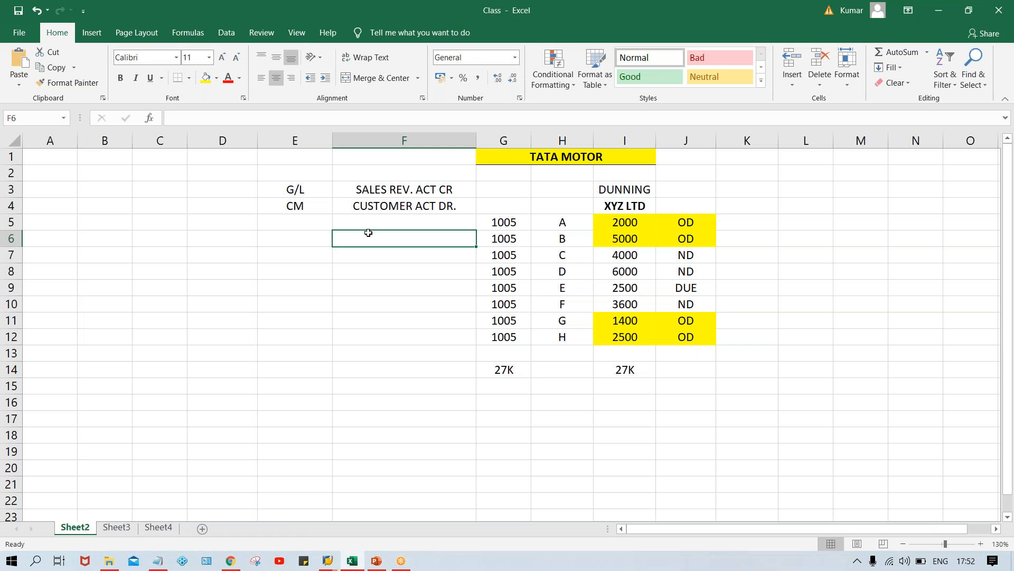
pyautogui.write('GE')
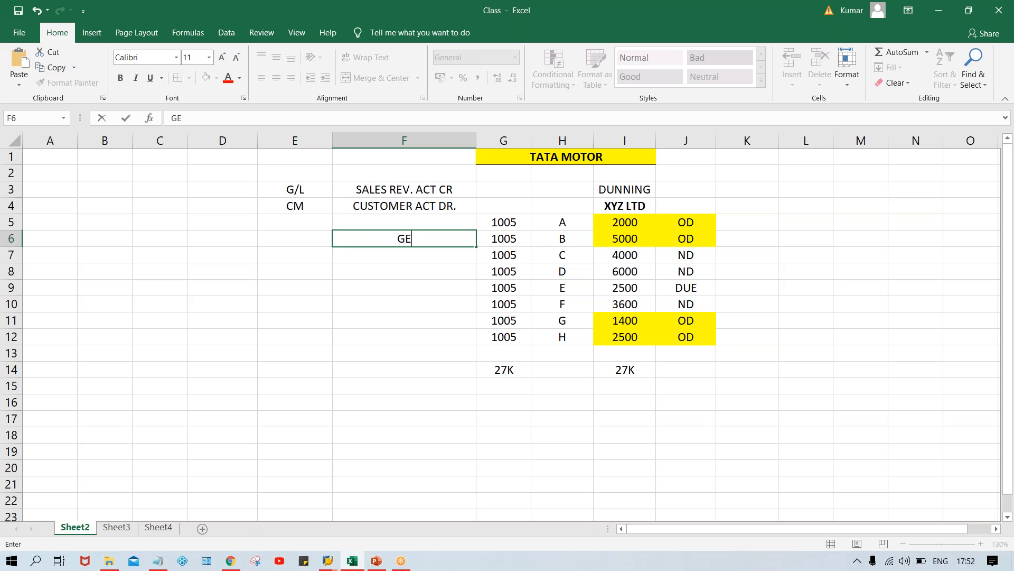
pyautogui.write('NERAL DATA')
pyautogui.press('Return')
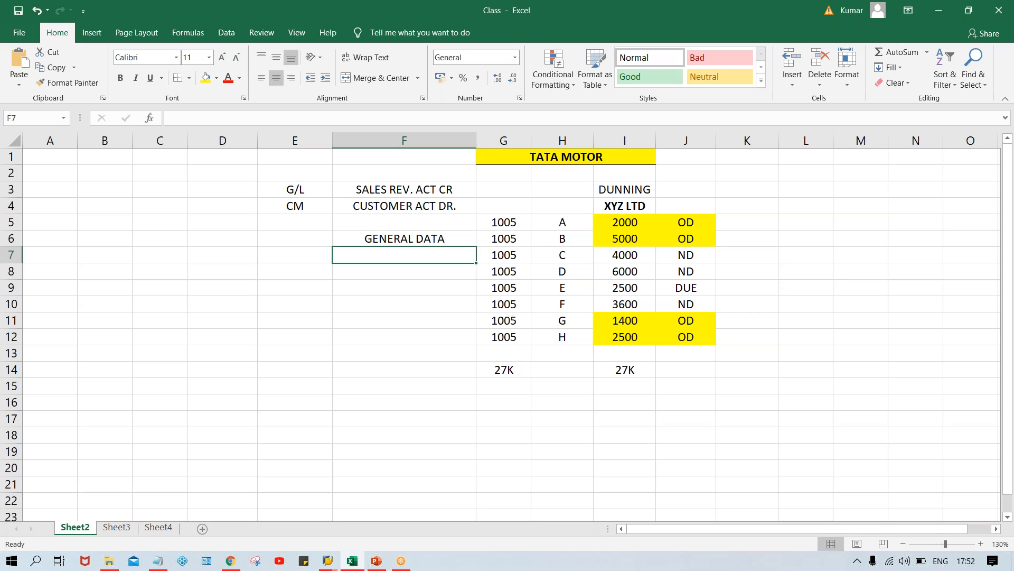
pyautogui.write('COMP. D')
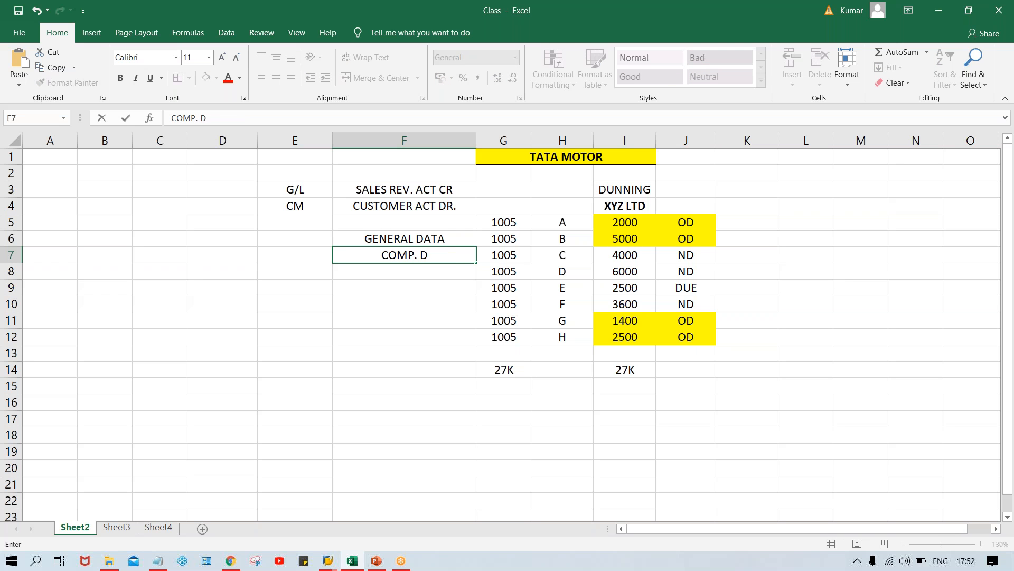
pyautogui.press('BackSpace')
pyautogui.write('CD D')
pyautogui.press('BackSpace')
pyautogui.press('BackSpace')
pyautogui.write('ATA')
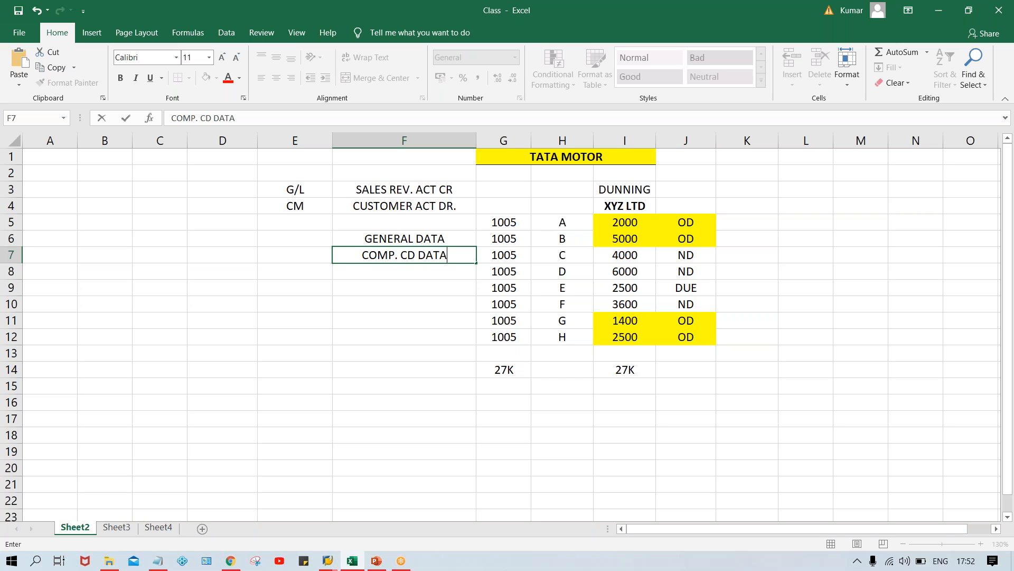
pyautogui.press('Return')
pyautogui.write('SALE')
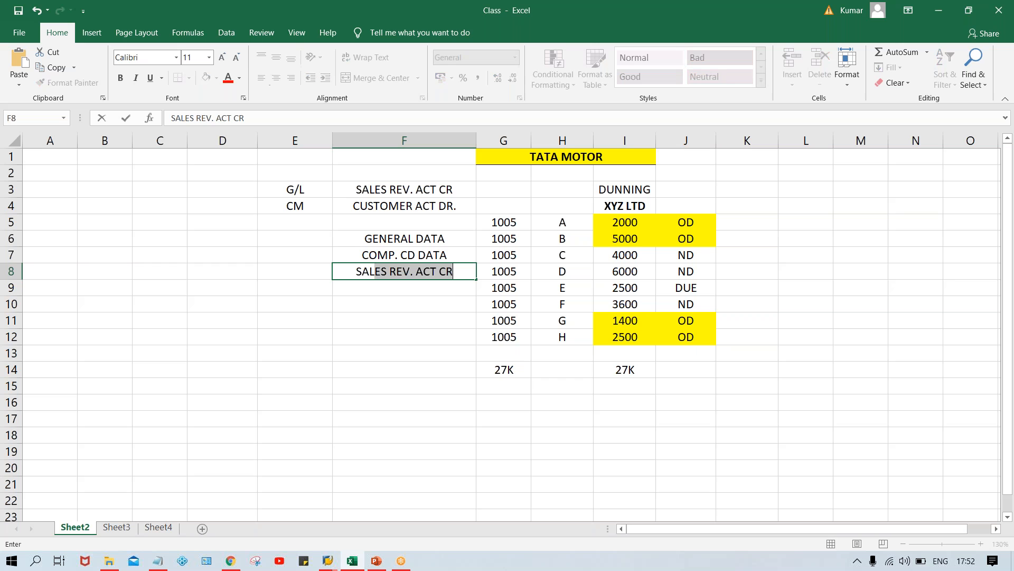
pyautogui.write(' AR.')
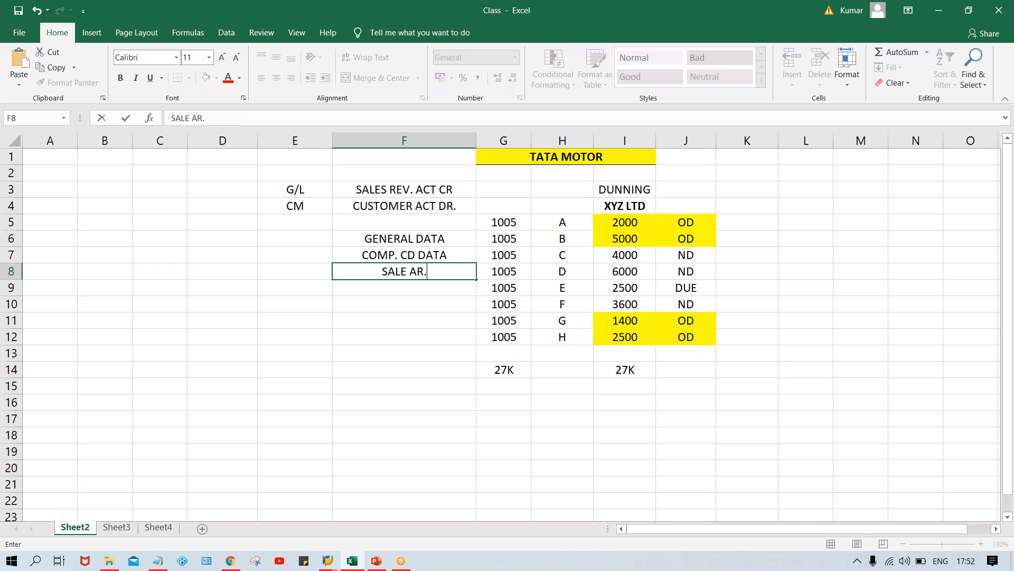
pyautogui.write(' DATA')
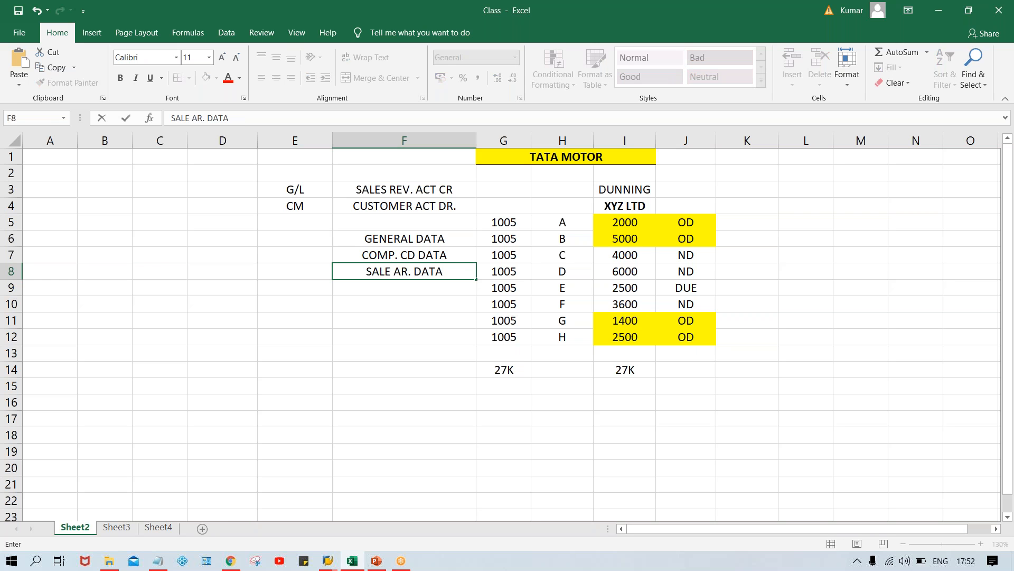
pyautogui.press('Return')
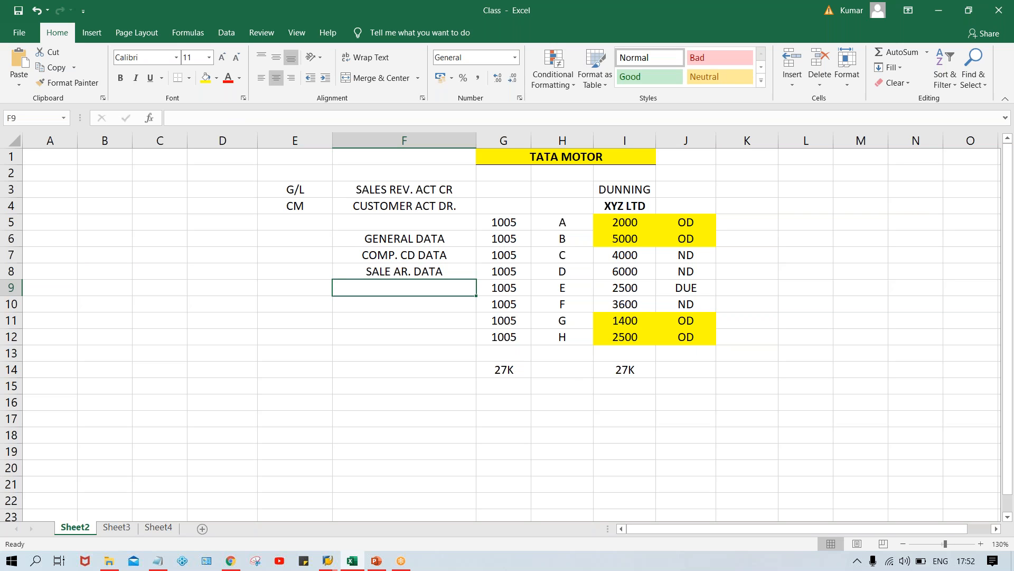
# Review the GENERAL DATA and SALE AR. DATA notes in cells F6–F9 of the Excel sheet.
pyautogui.click(393, 238)
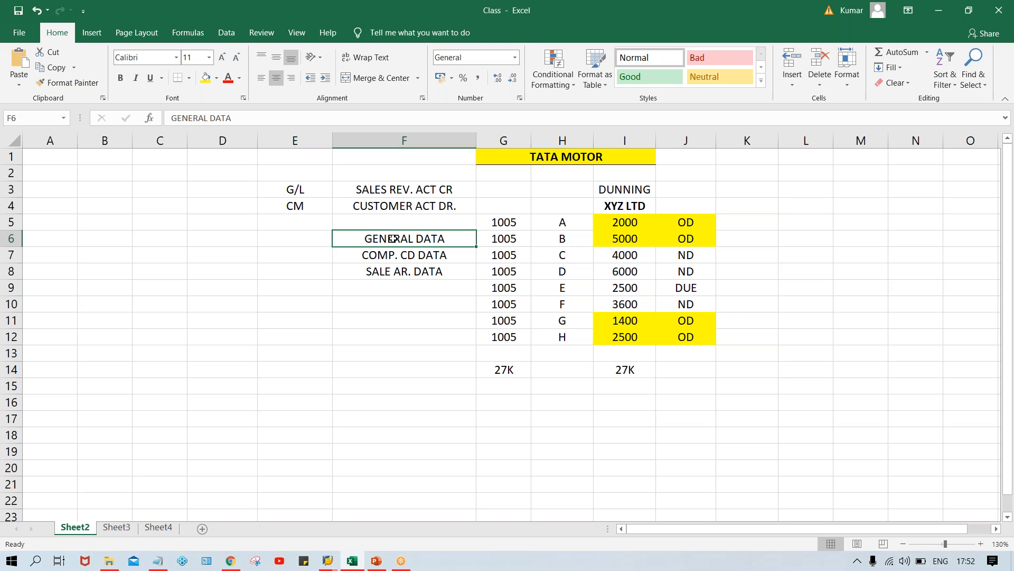
pyautogui.click(386, 271)
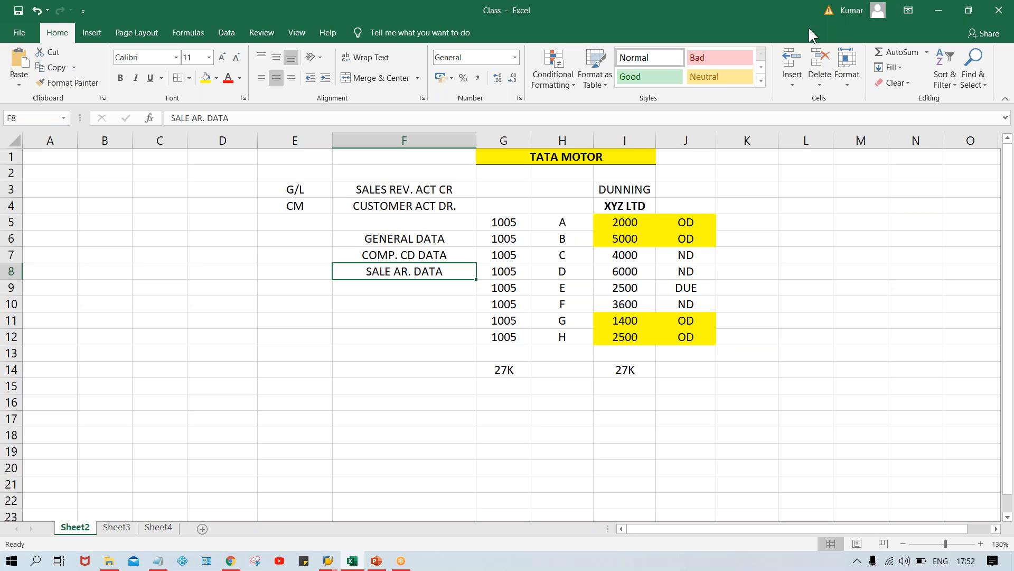
pyautogui.click(890, 88)
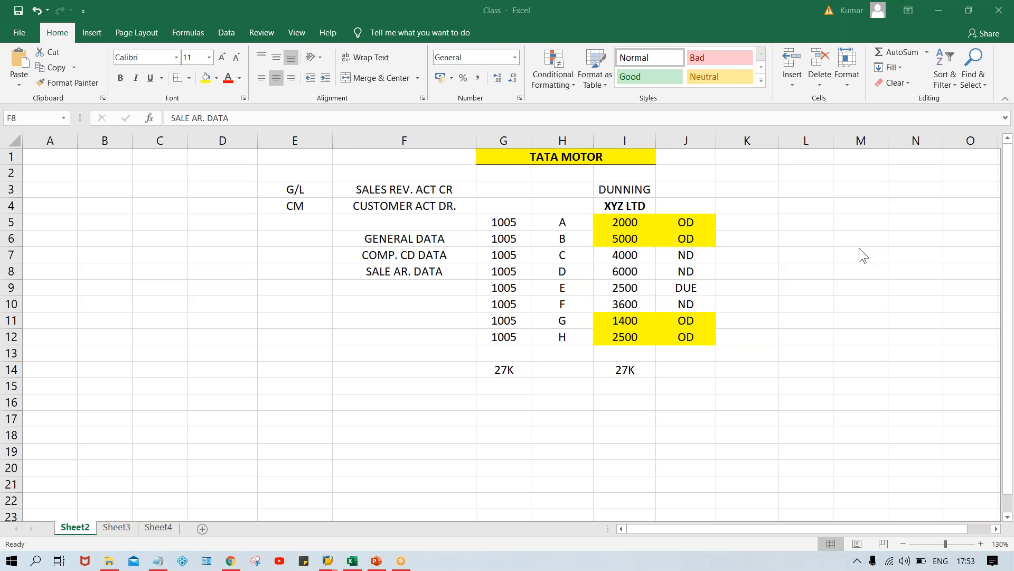
pyautogui.click(353, 242)
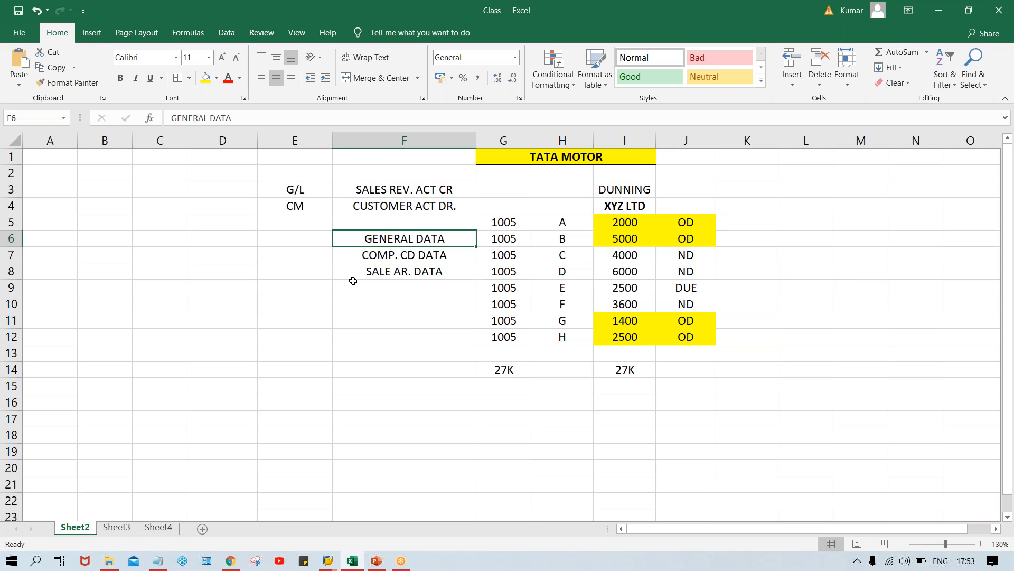
pyautogui.click(353, 281)
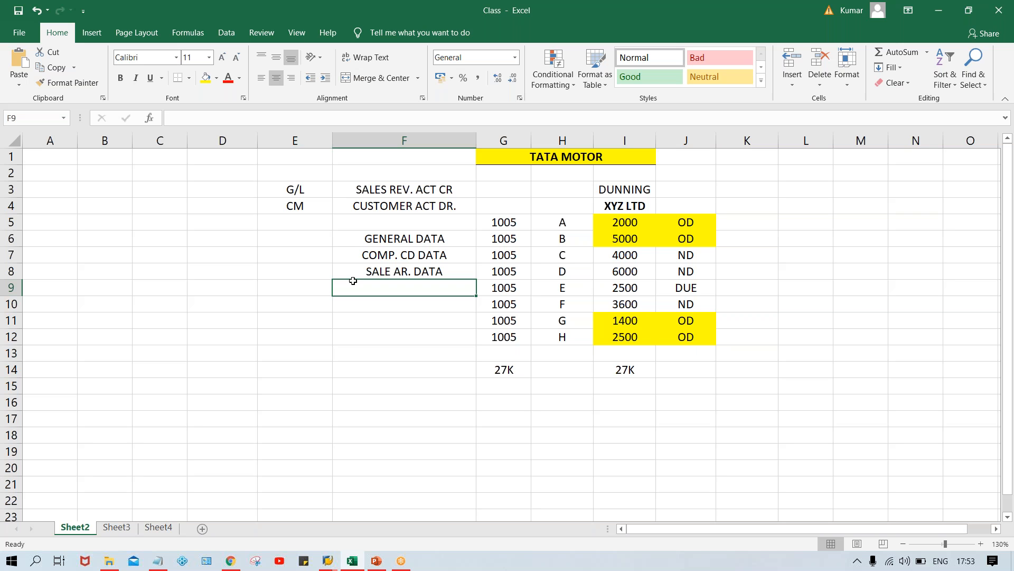
pyautogui.press('Up')
pyautogui.press('Up')
pyautogui.press('Up')
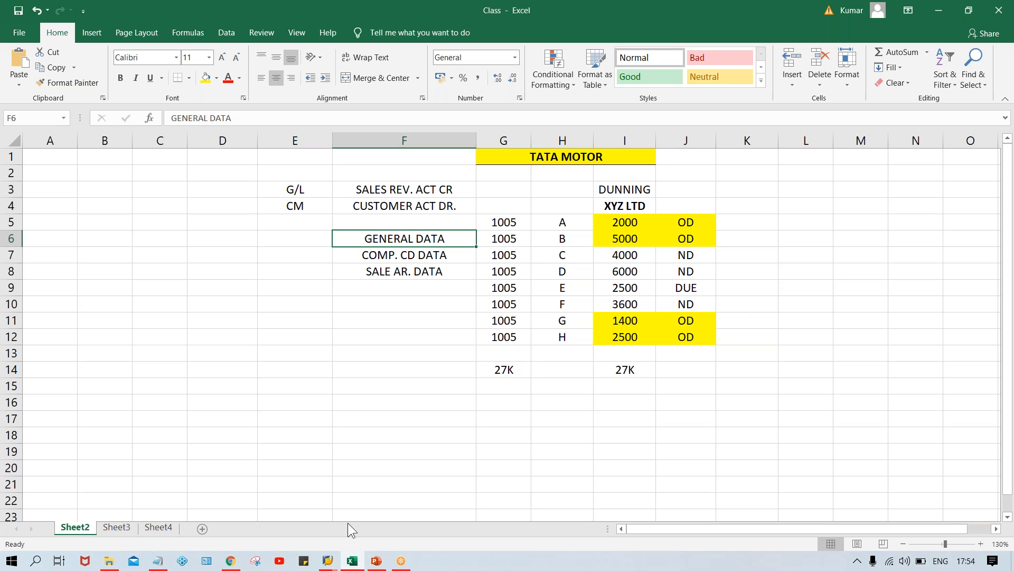
# Back in SAP, leave the XD03 customer display and enter transaction XD05.
pyautogui.moveTo(327, 563)
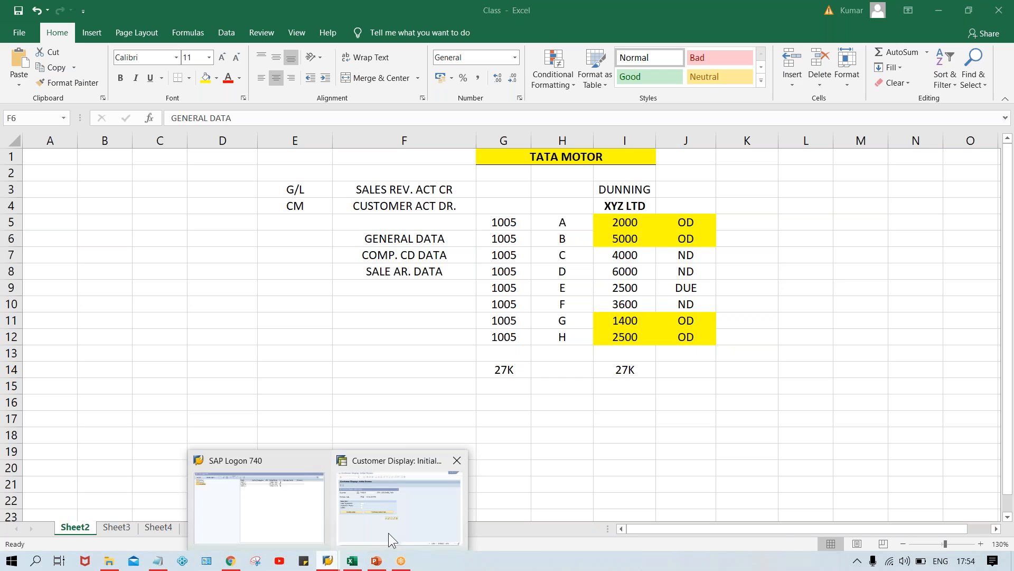
pyautogui.click(388, 533)
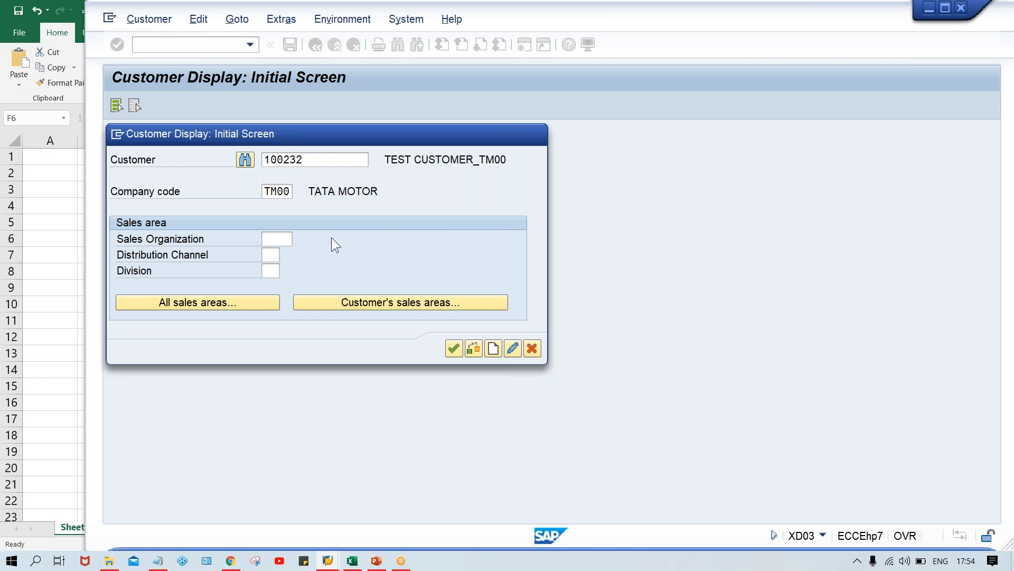
pyautogui.press('Escape')
pyautogui.write('XD05')
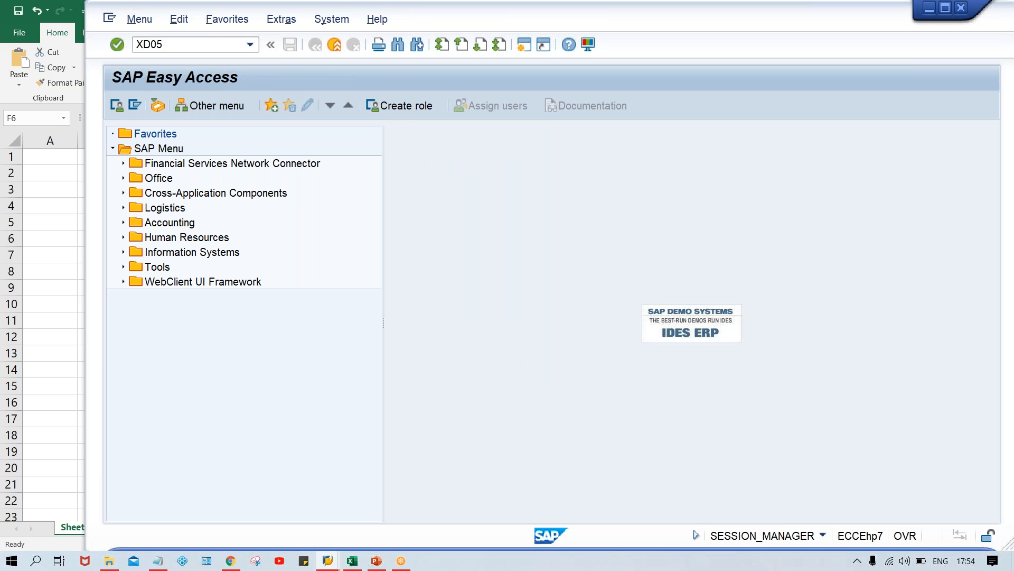
# Run XD05 and open the block/unblock details for customer 100232 in company code TM00.
pyautogui.press('Return')
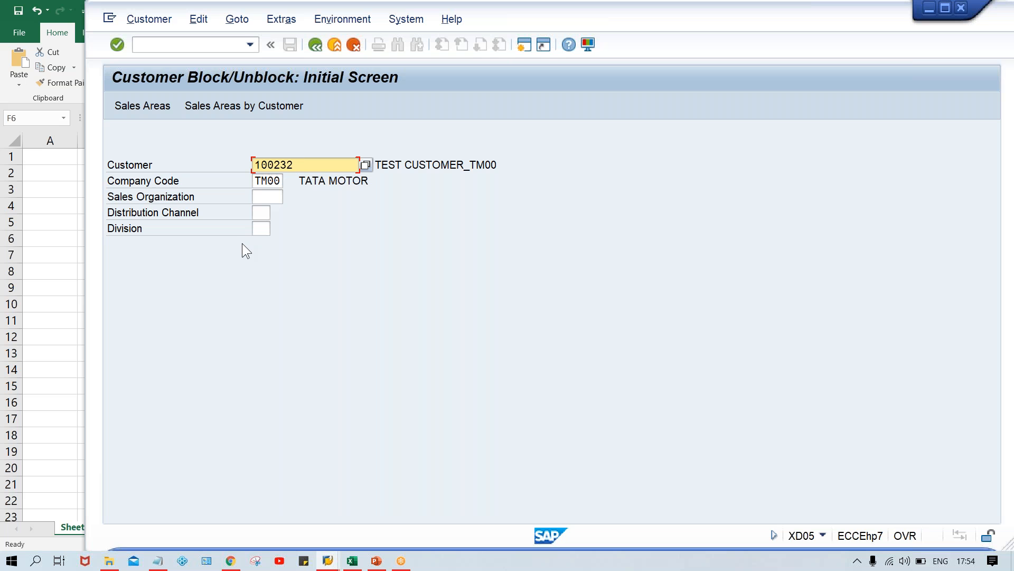
pyautogui.press('Return')
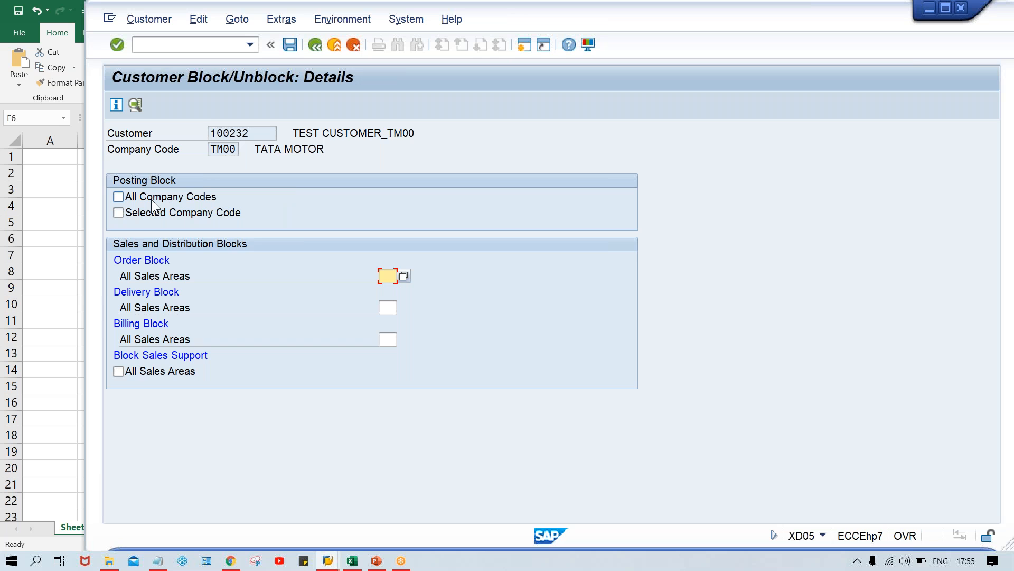
# Return from the block details to the Customer Block/Unblock initial screen with no blocks set.
pyautogui.click(315, 45)
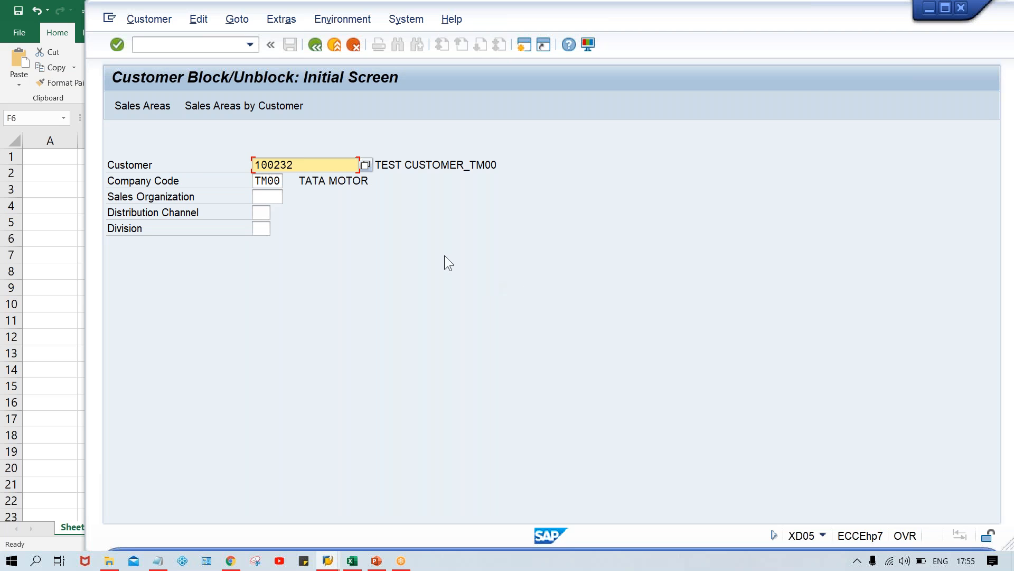
pyautogui.click(259, 185)
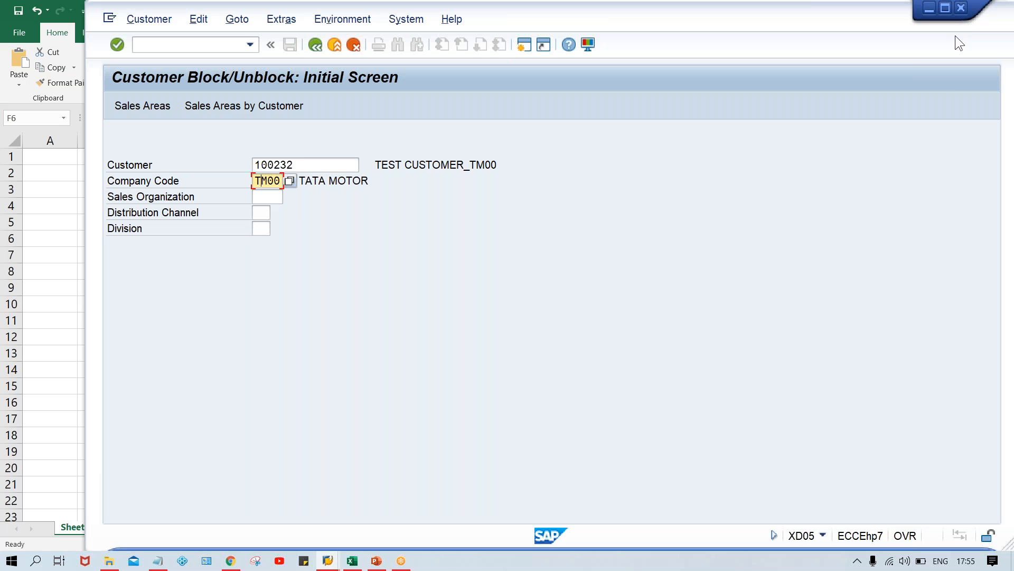
pyautogui.hotkey('alt', 'Tab')
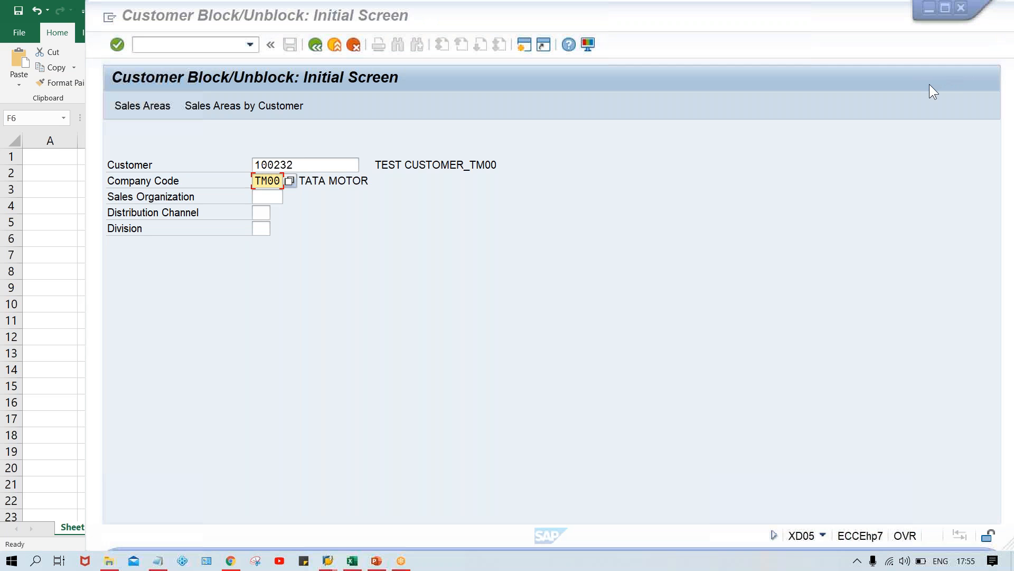